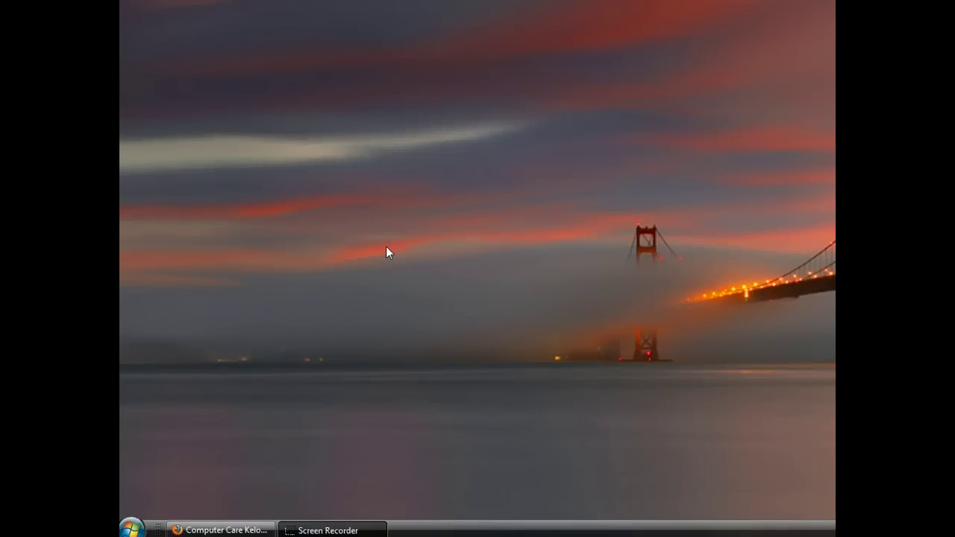
- Restore the Firefox window showing the Computer Care Kelowna homepage
click(239, 530)
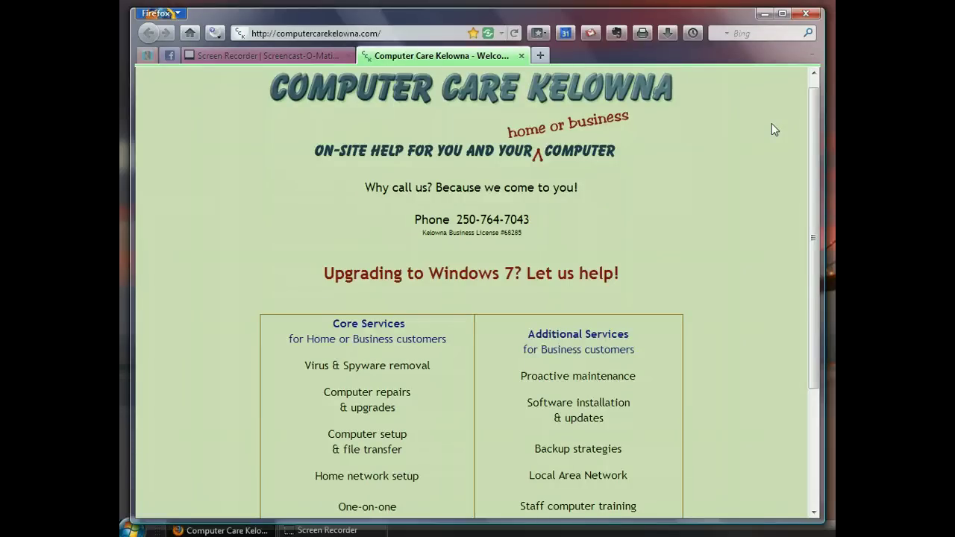
- Minimize Firefox and create a new desktop folder named 'mail bu'
click(764, 14)
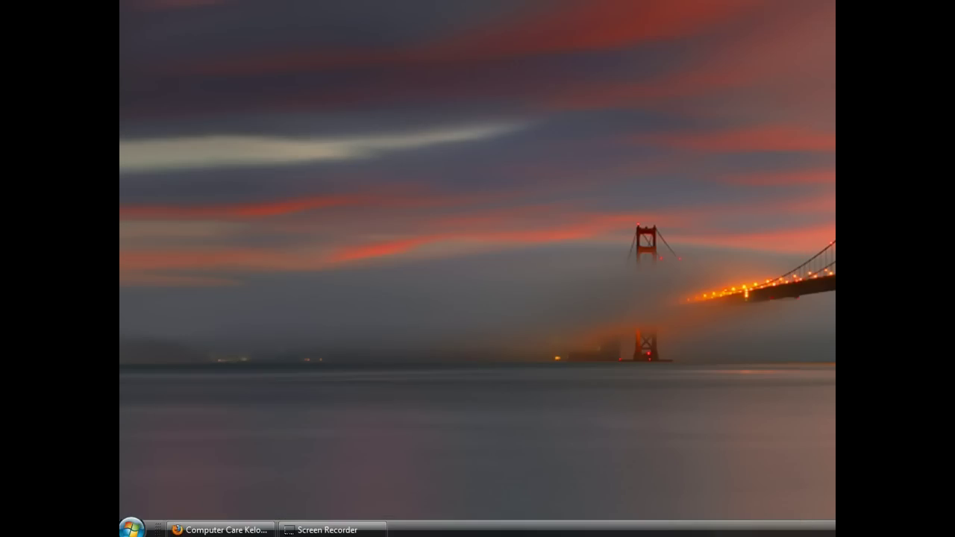
right_click(254, 82)
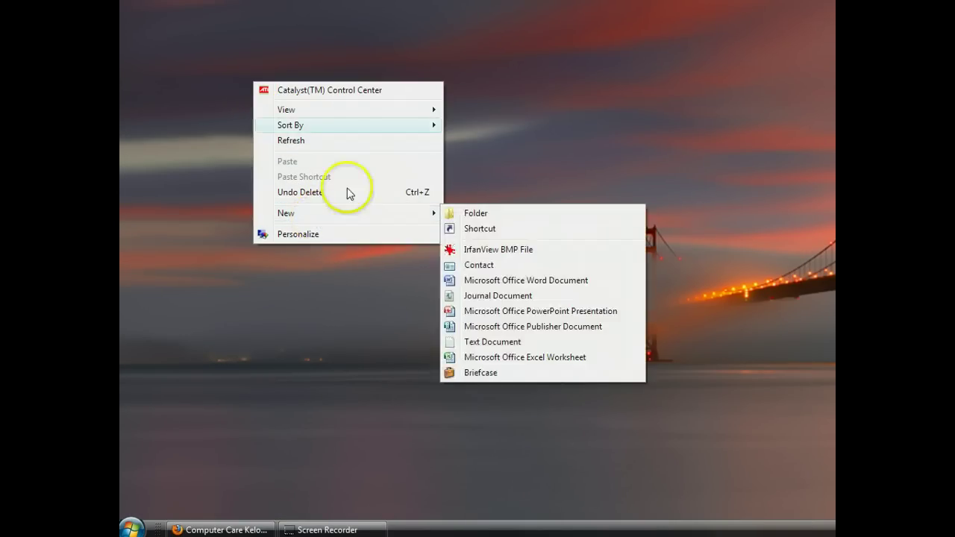
mouse_move(409, 218)
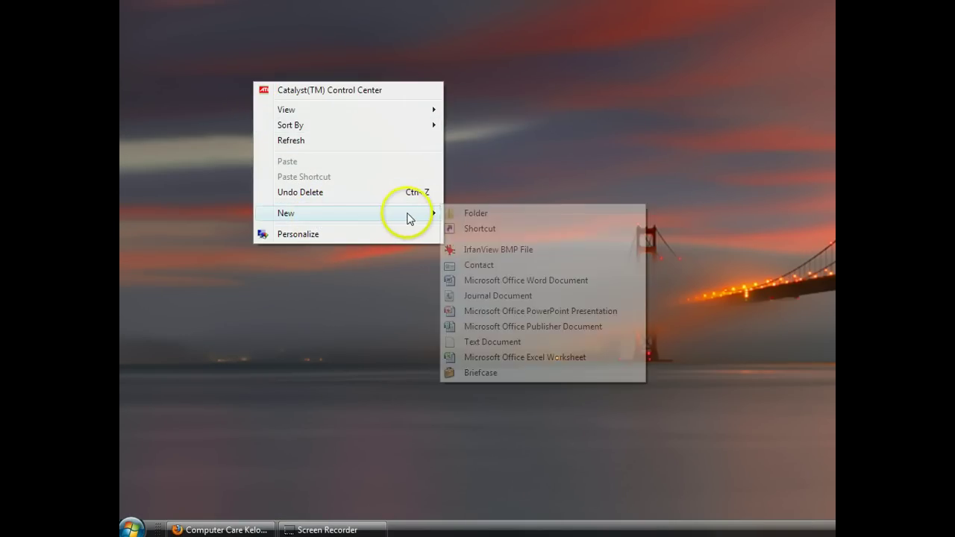
click(473, 213)
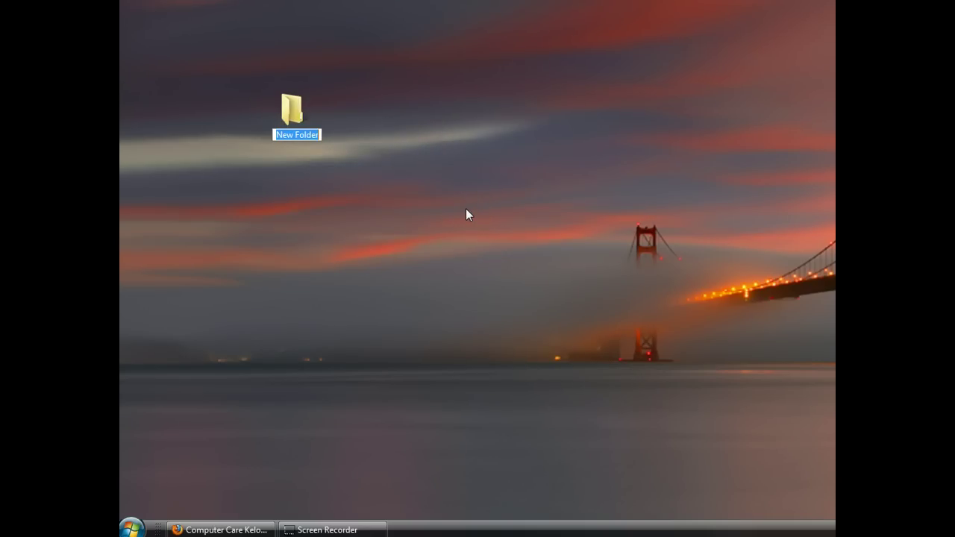
text(mail bu)
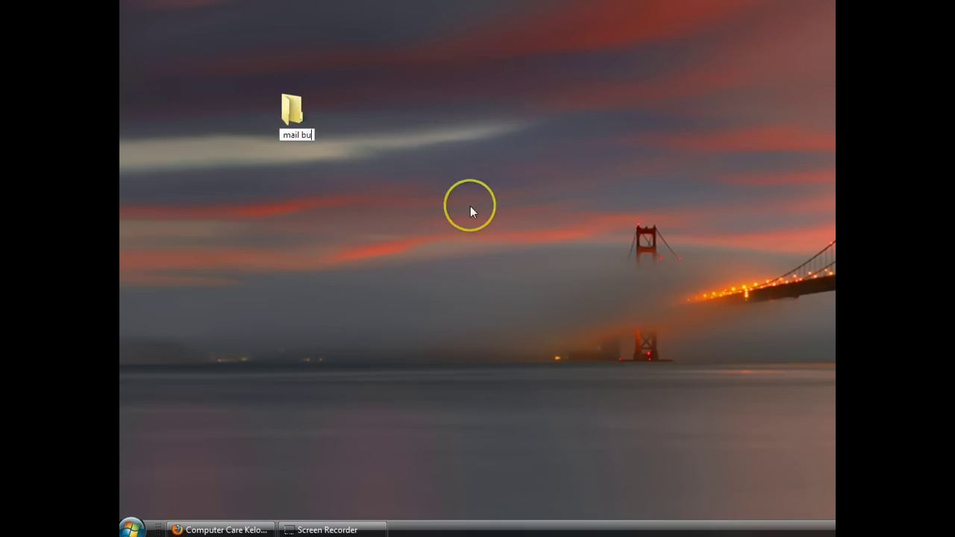
key(Return)
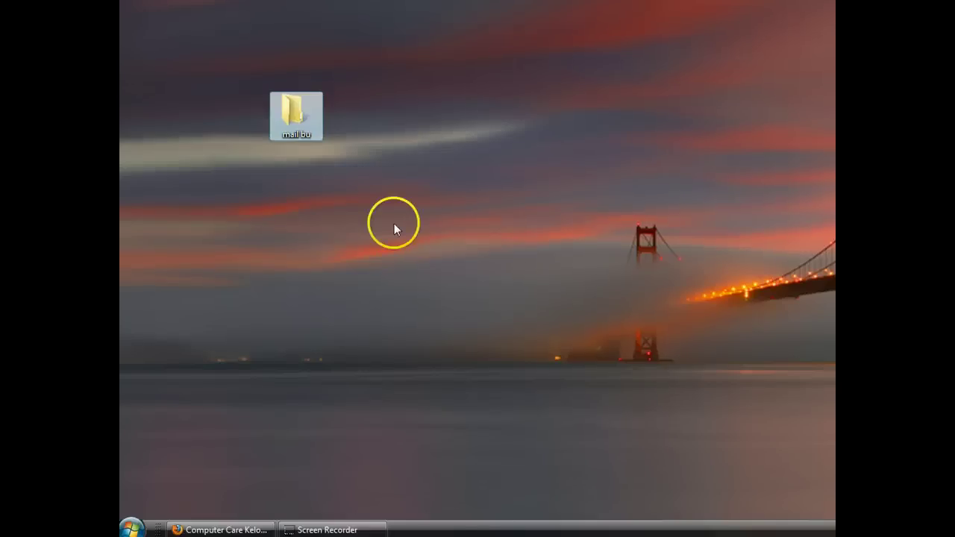
- Launch Windows Live Mail, go to Contacts, and pick Comma separated values (.CSV) from Export
click(132, 527)
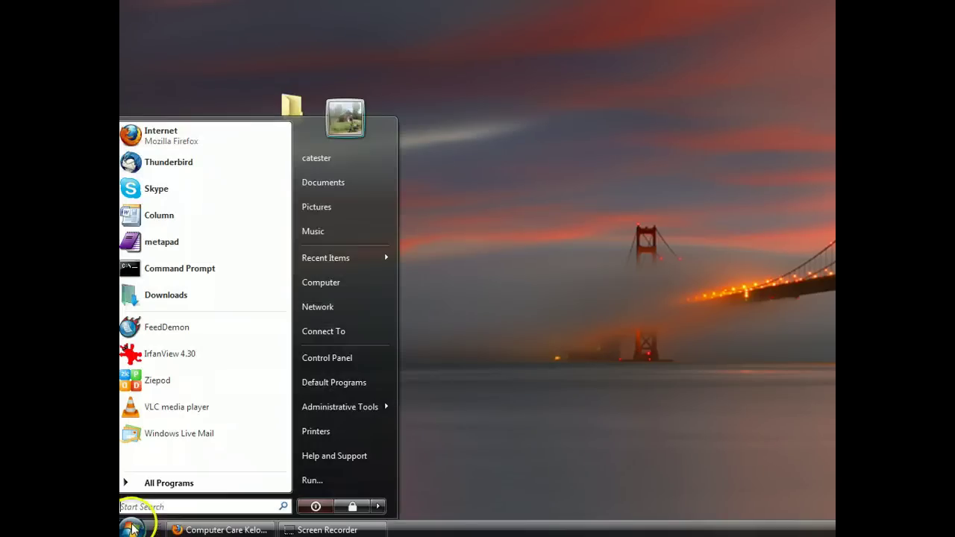
click(162, 436)
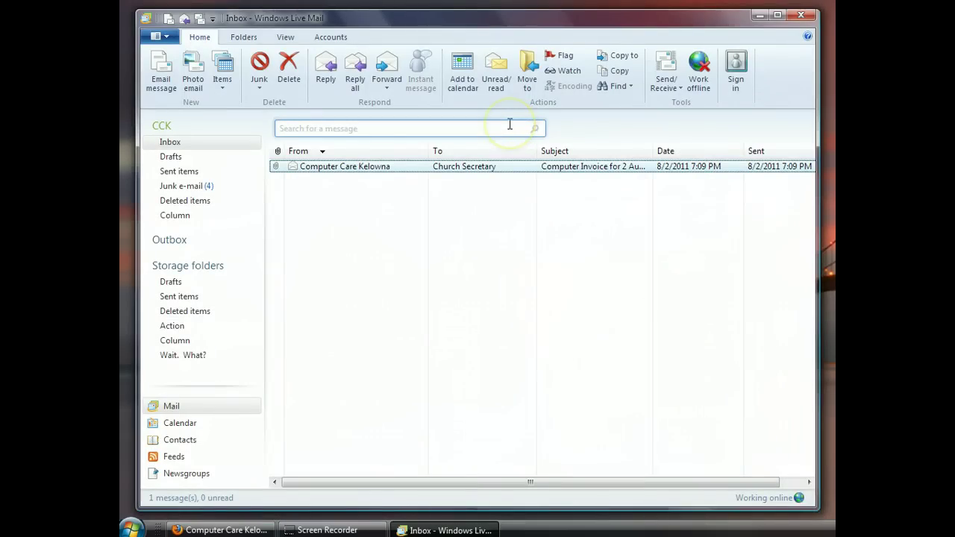
click(181, 440)
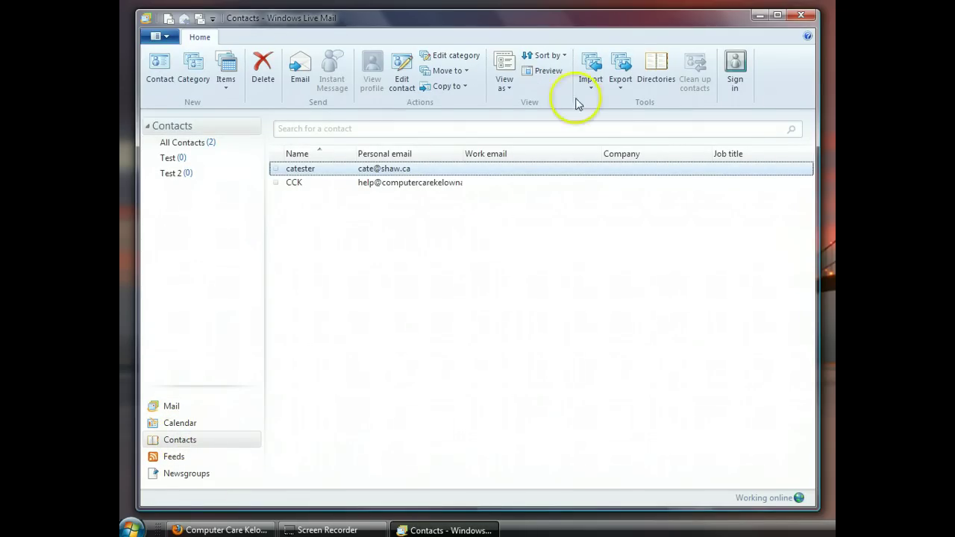
click(622, 89)
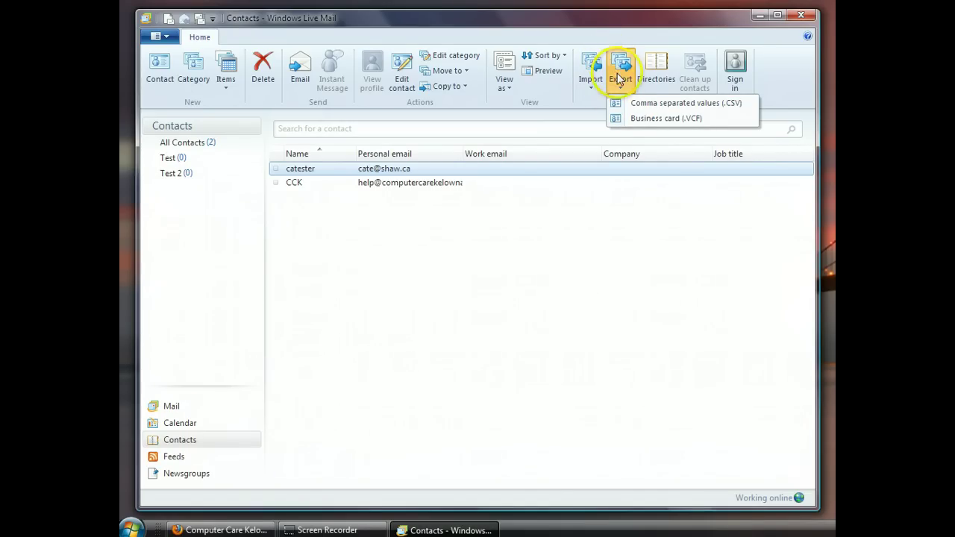
click(646, 104)
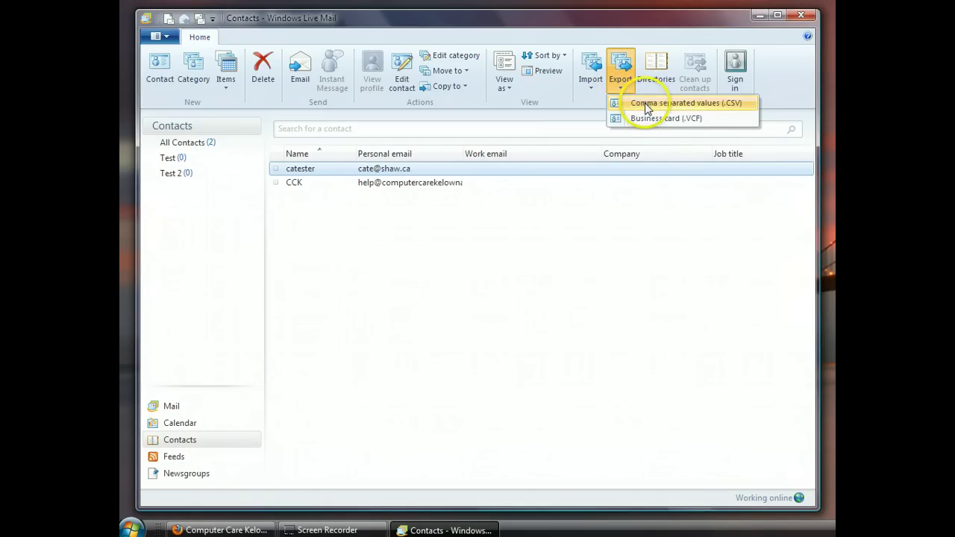
- Start the CSV export and save it as 'contacts bu' in Desktop > mail bu
click(646, 106)
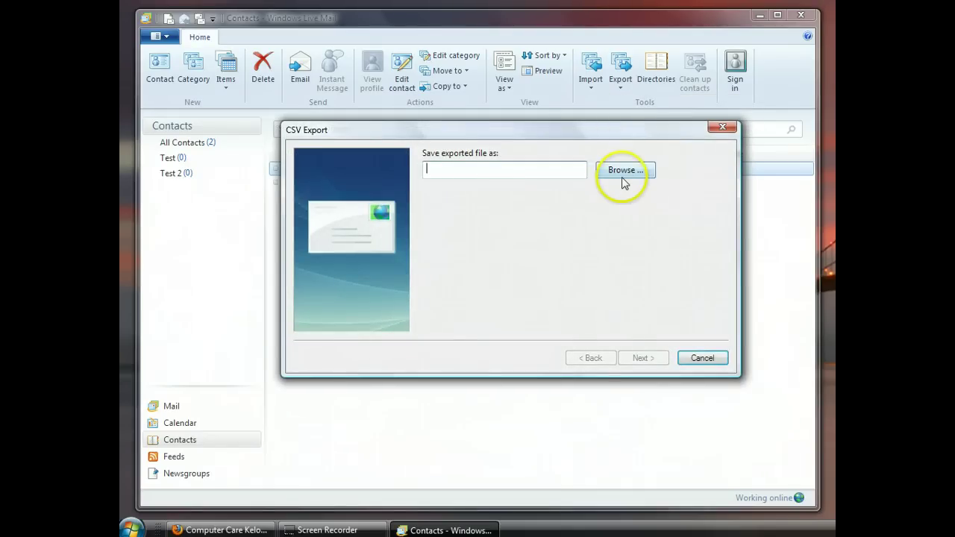
click(626, 171)
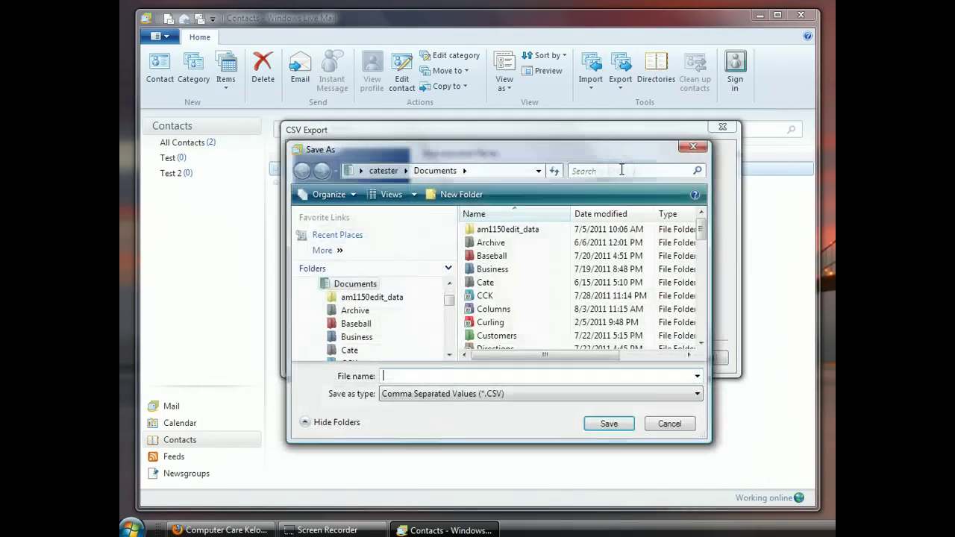
click(334, 251)
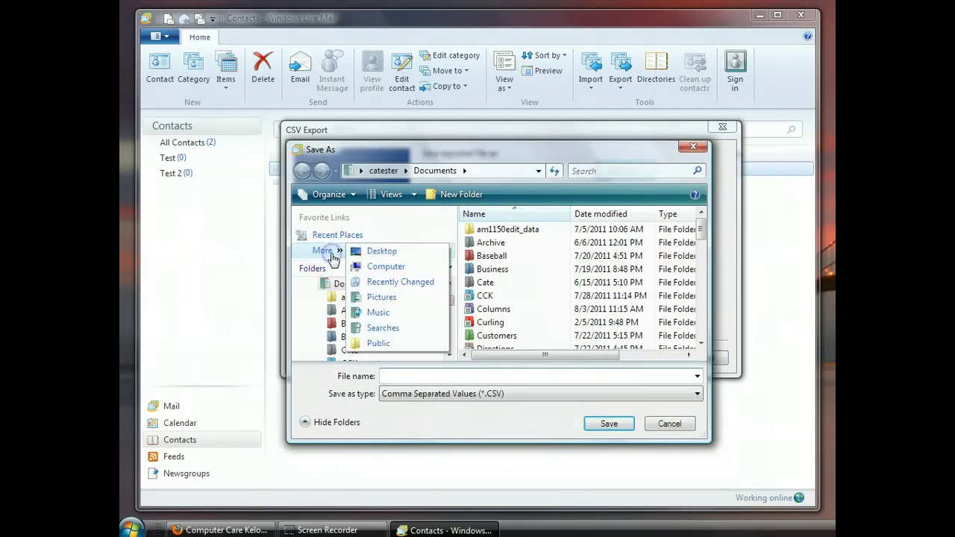
click(395, 252)
double_click(493, 286)
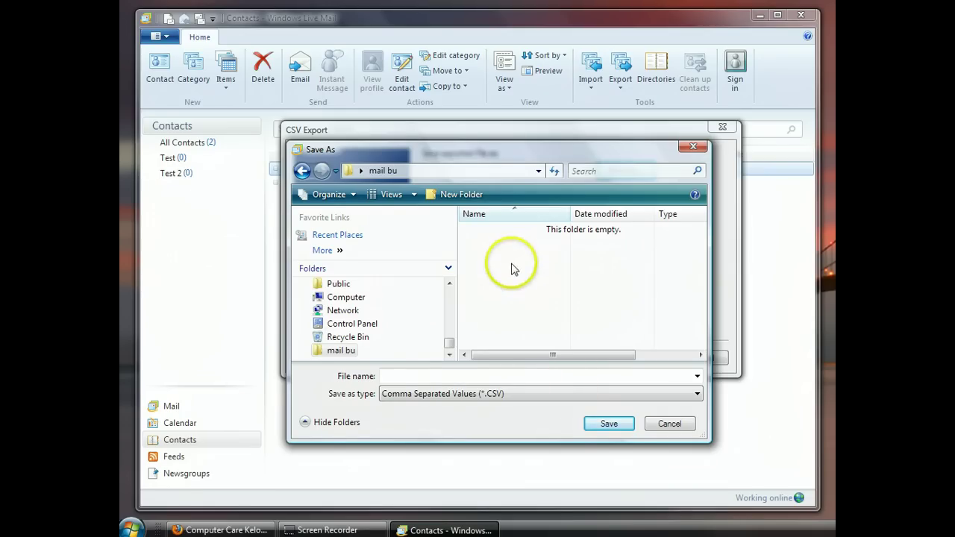
click(457, 379)
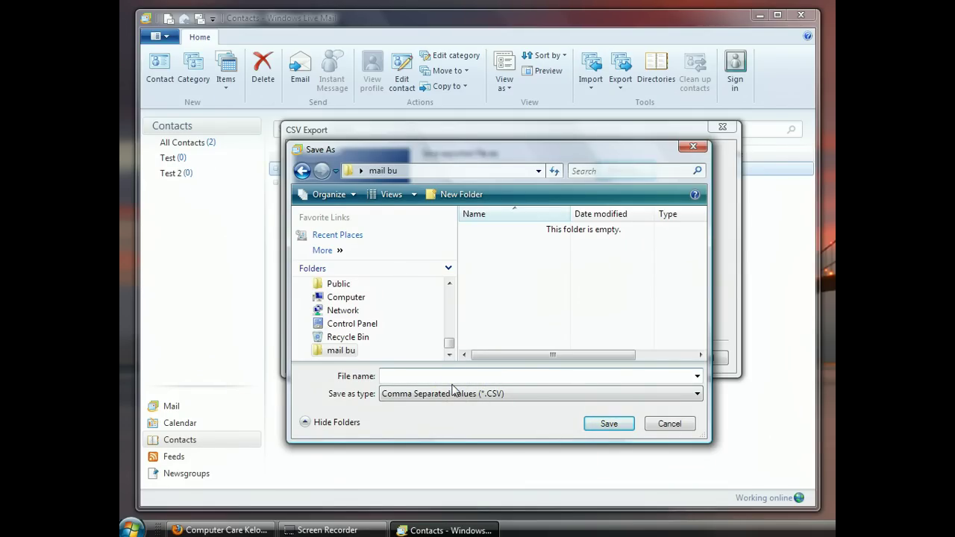
text(contacts bu)
click(553, 410)
click(606, 425)
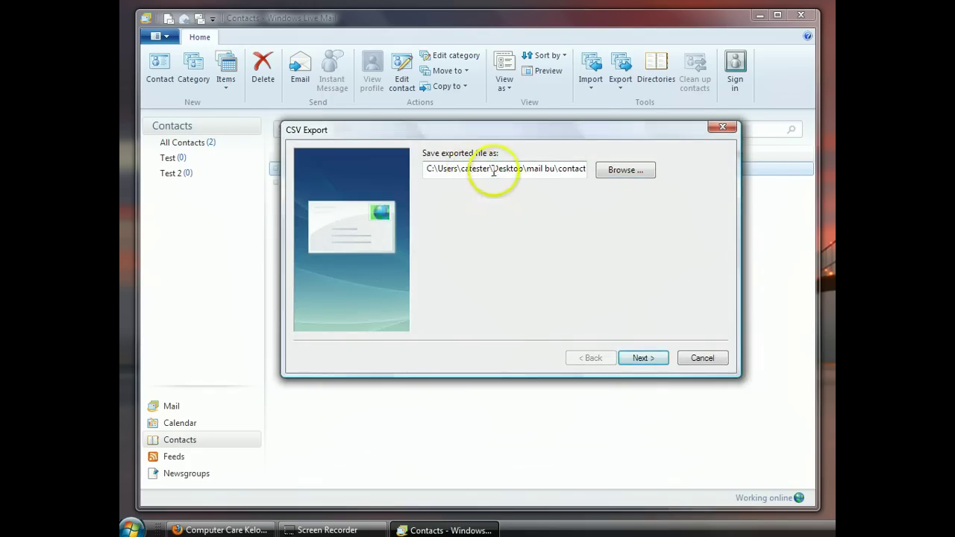
- Include First, Last, Middle Name, Nickname, Home Fax, Mobile Phone and Personal Web Page fields
click(641, 358)
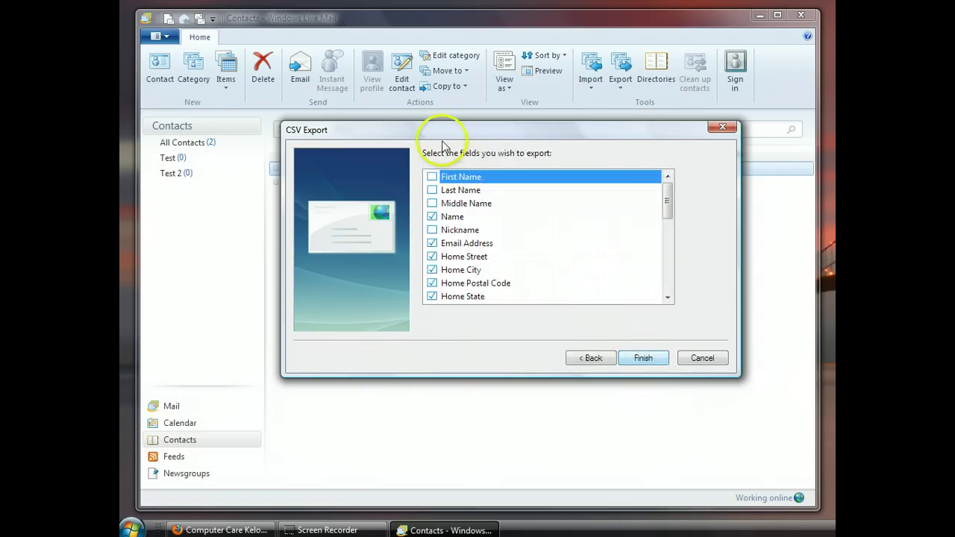
click(432, 177)
click(432, 190)
click(432, 203)
click(432, 230)
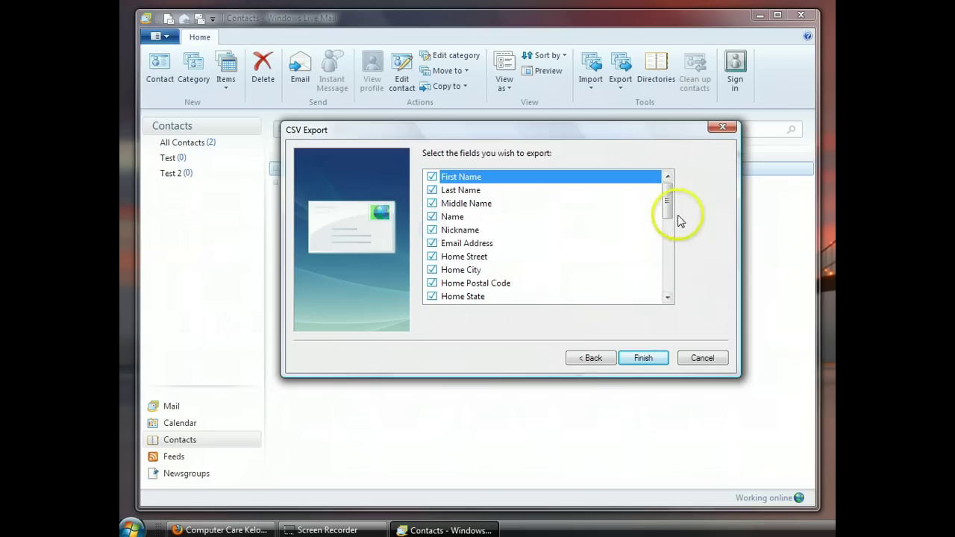
drag(666, 208, 666, 243)
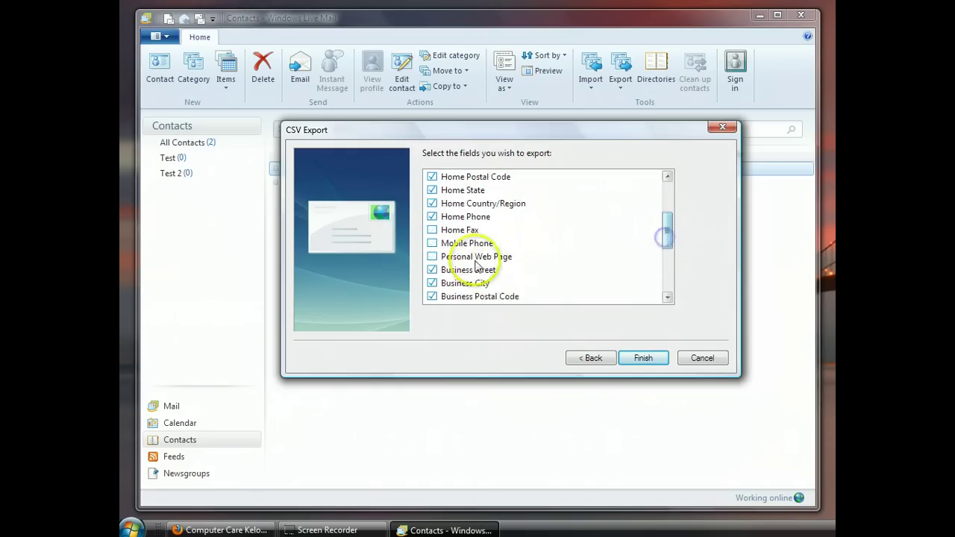
click(433, 230)
click(434, 246)
click(433, 256)
- Also include Business Fax, Pager, Department, Office Location and Notes, then finish the export
drag(668, 246, 665, 269)
click(433, 257)
click(432, 269)
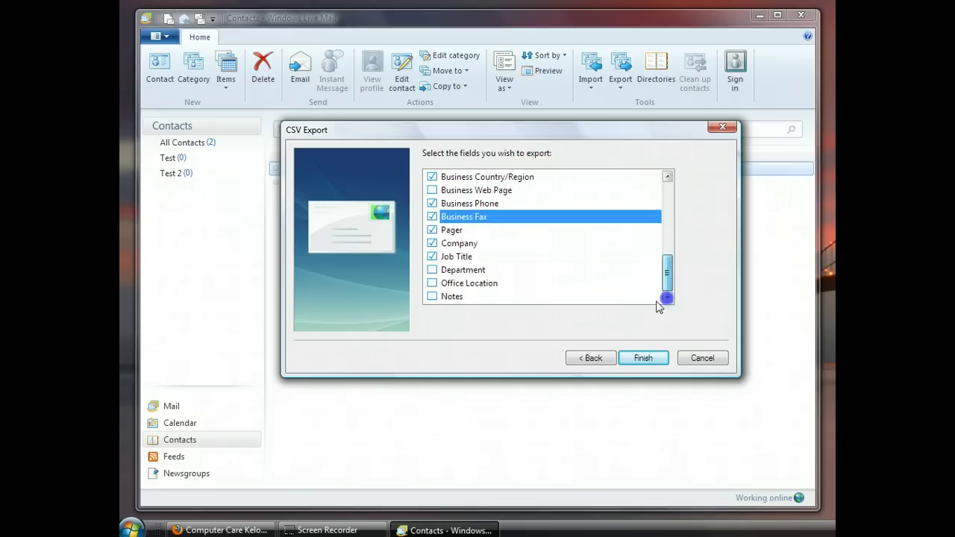
click(432, 270)
click(432, 283)
click(432, 296)
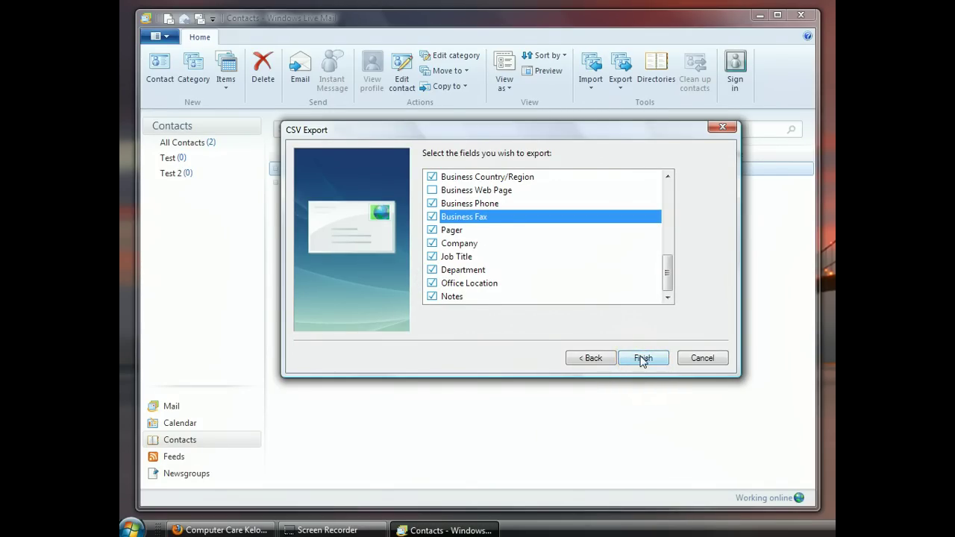
click(642, 359)
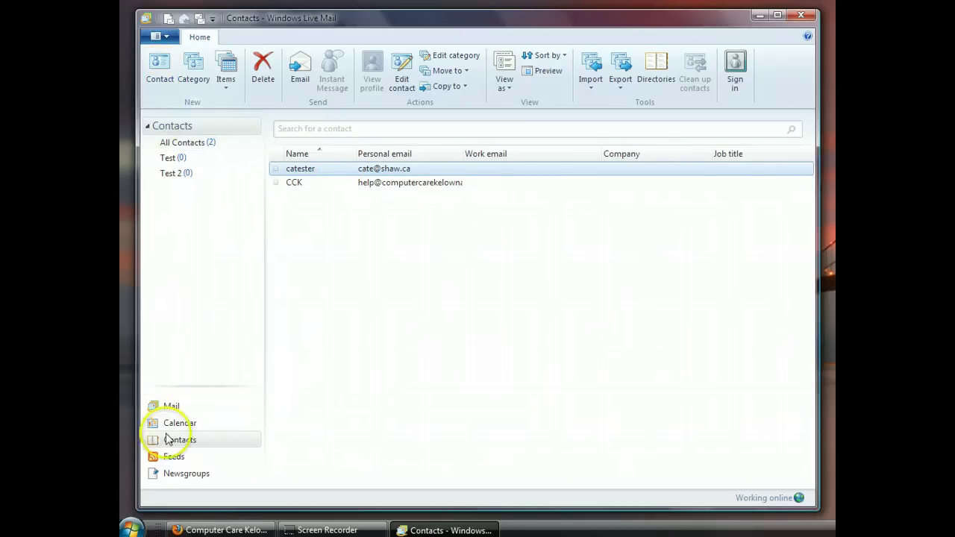
- Switch Live Mail to the Inbox, minimize it, and check then close the mail bu folder
click(172, 405)
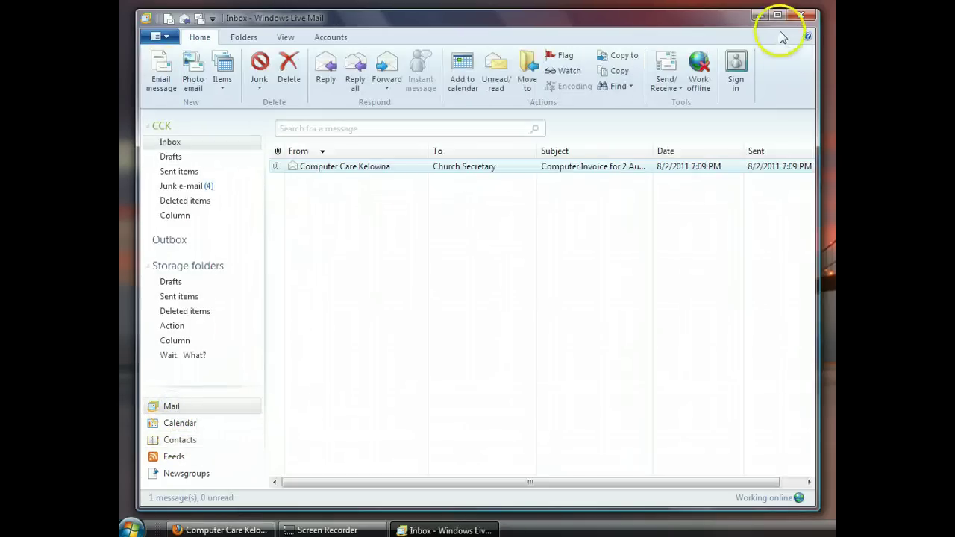
click(759, 15)
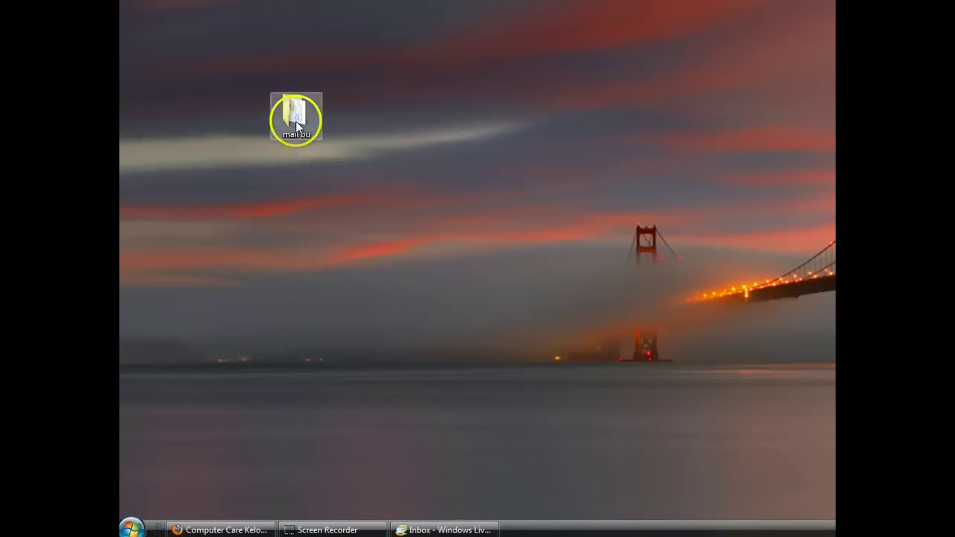
double_click(292, 135)
drag(373, 0, 373, 38)
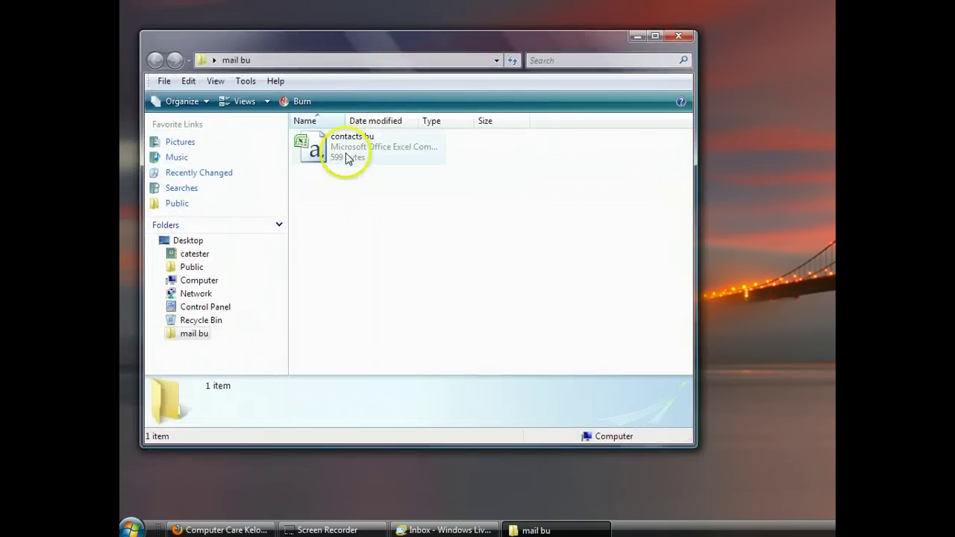
click(679, 36)
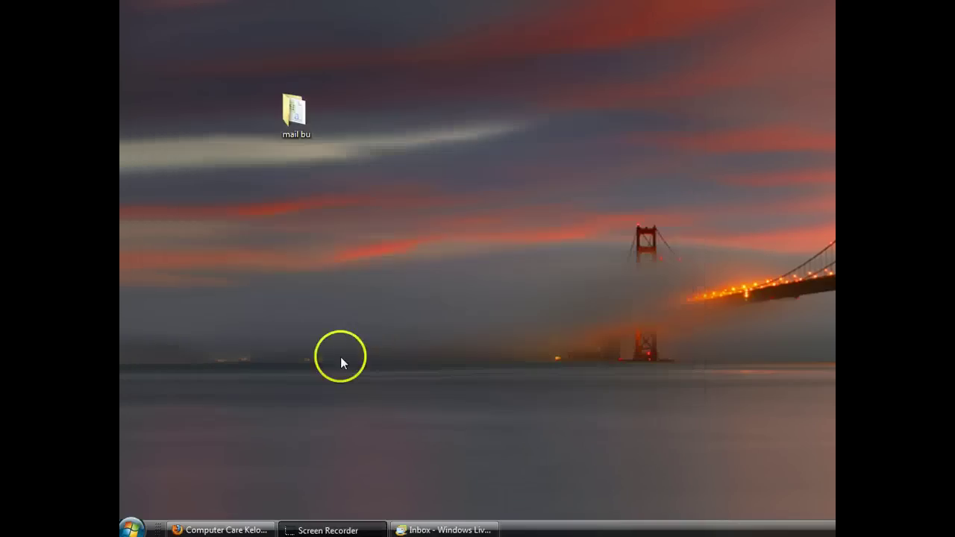
- Restore Live Mail and open the Store Location dialog from Mail Options' Advanced Maintenance settings
click(448, 529)
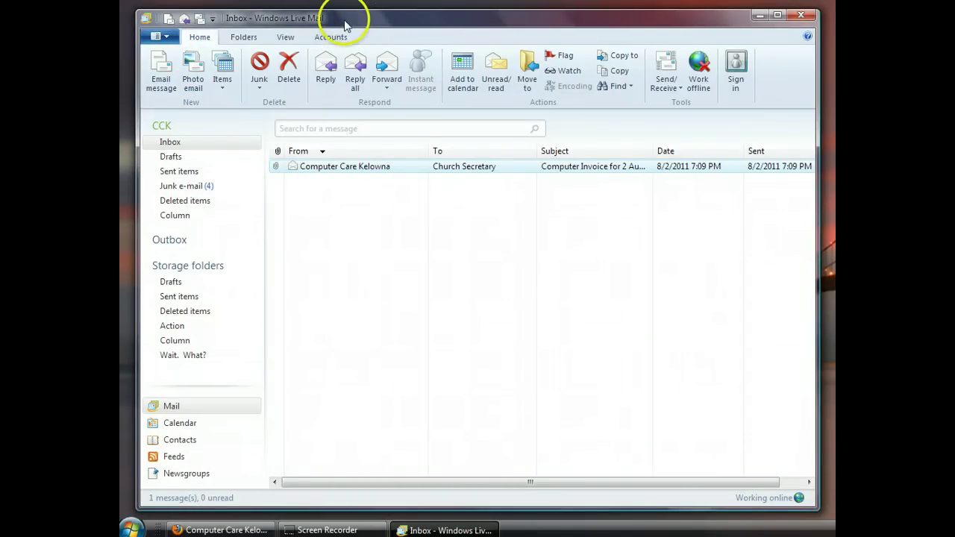
click(169, 37)
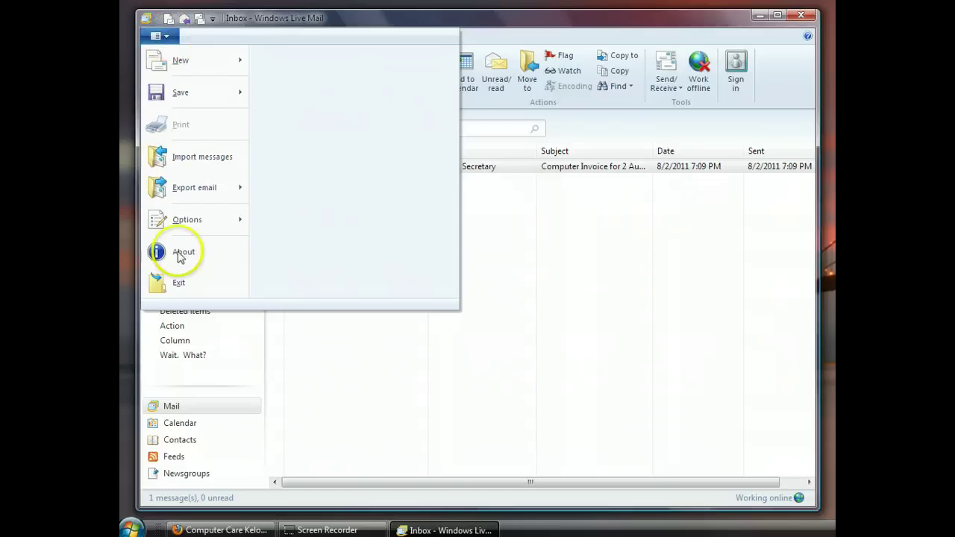
mouse_move(186, 220)
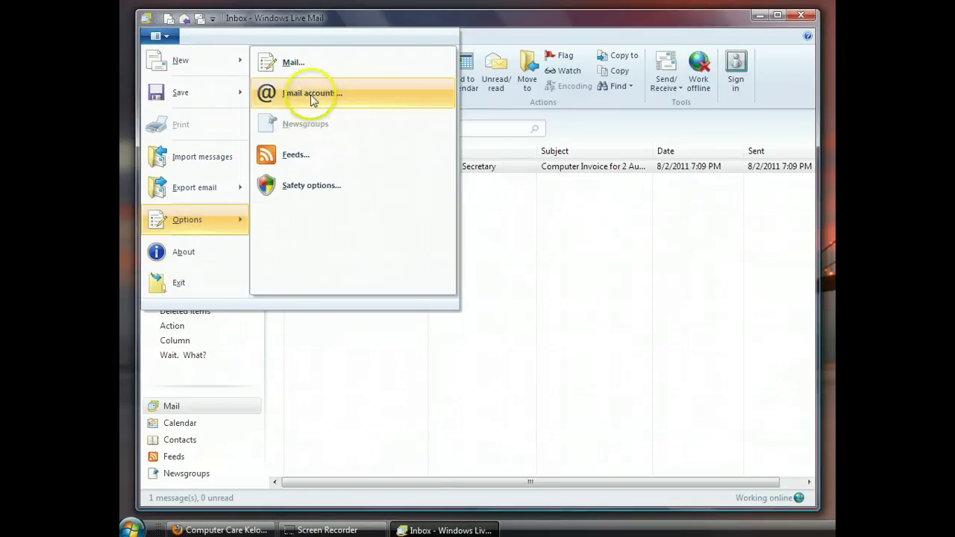
click(317, 67)
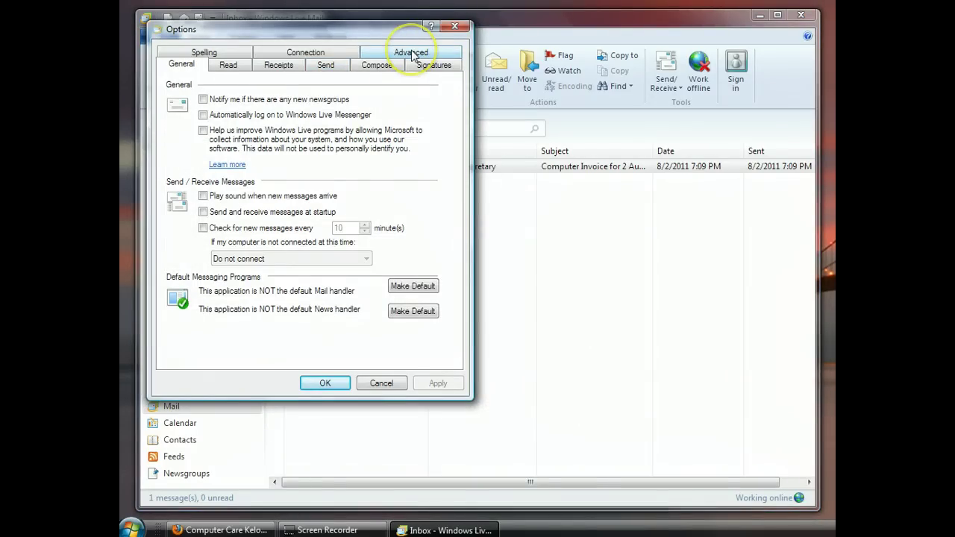
click(411, 53)
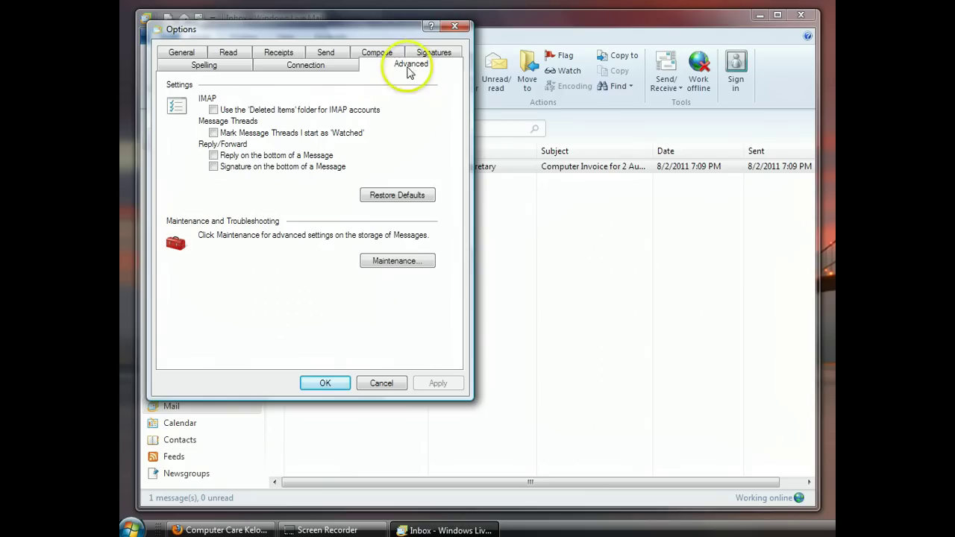
click(395, 258)
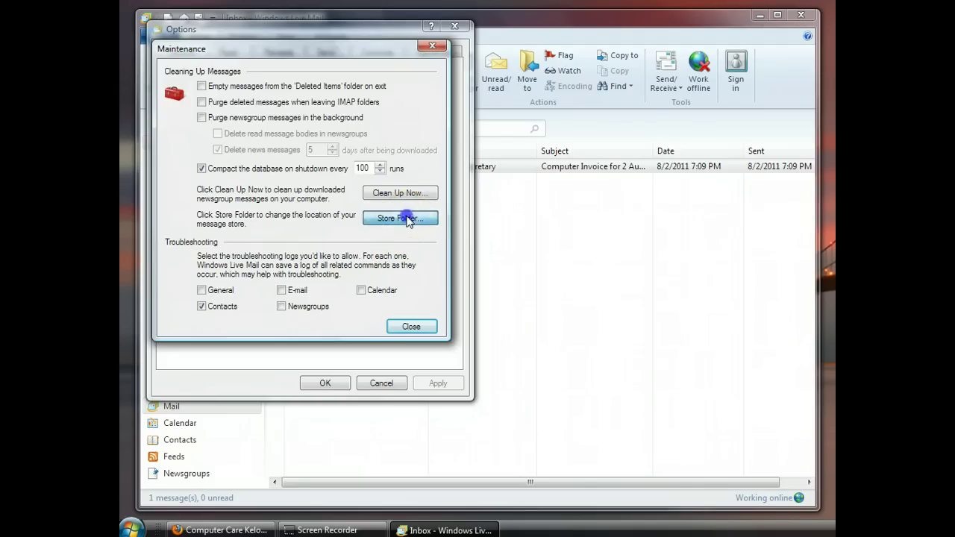
click(407, 219)
drag(638, 137, 589, 169)
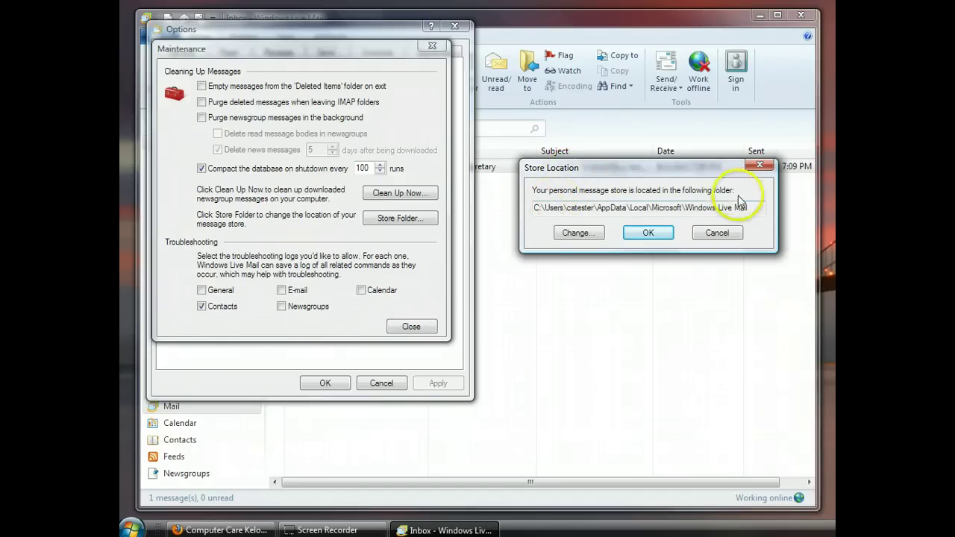
- Copy the message store folder path from the Store Location dialog
drag(749, 209, 533, 212)
right_click(561, 214)
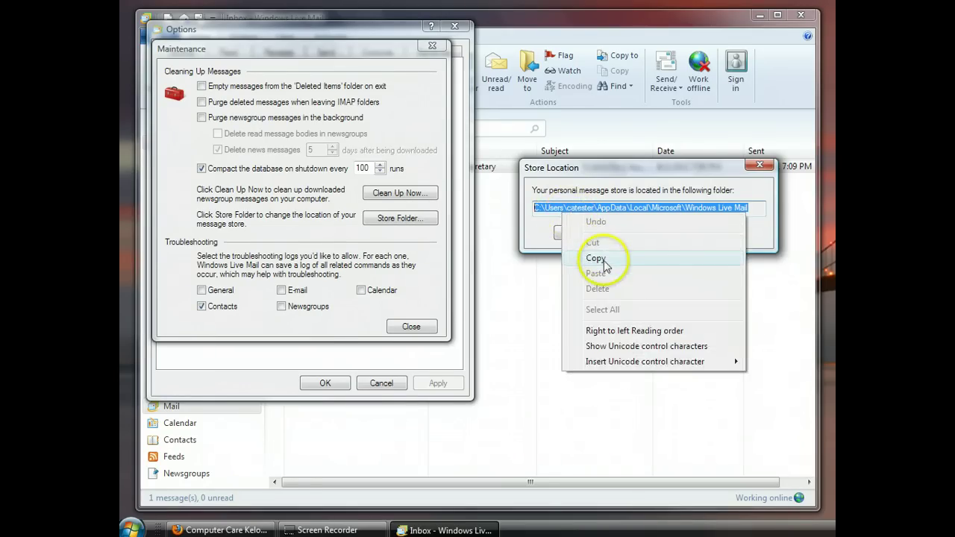
click(603, 260)
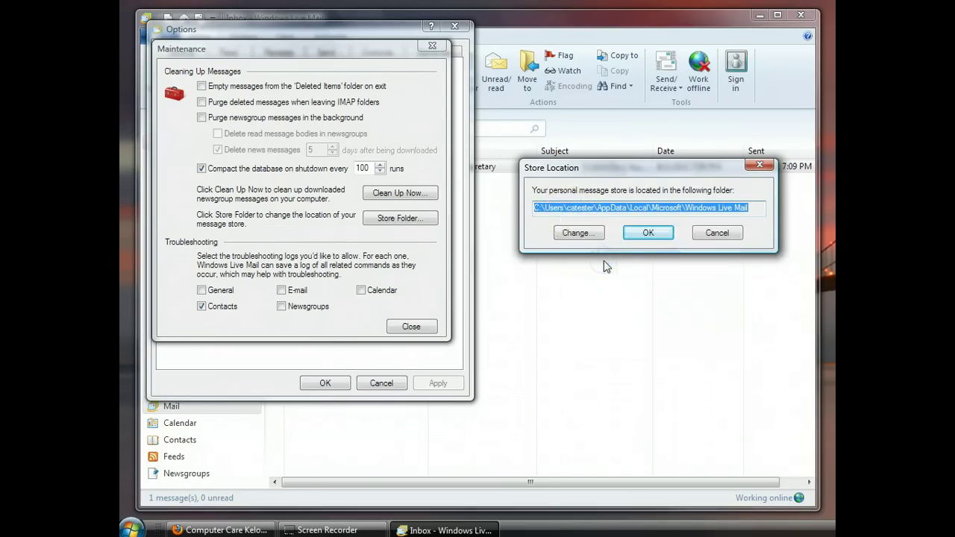
- Cancel the Store Location, Maintenance and Options dialogs, then exit Windows Live Mail
click(722, 236)
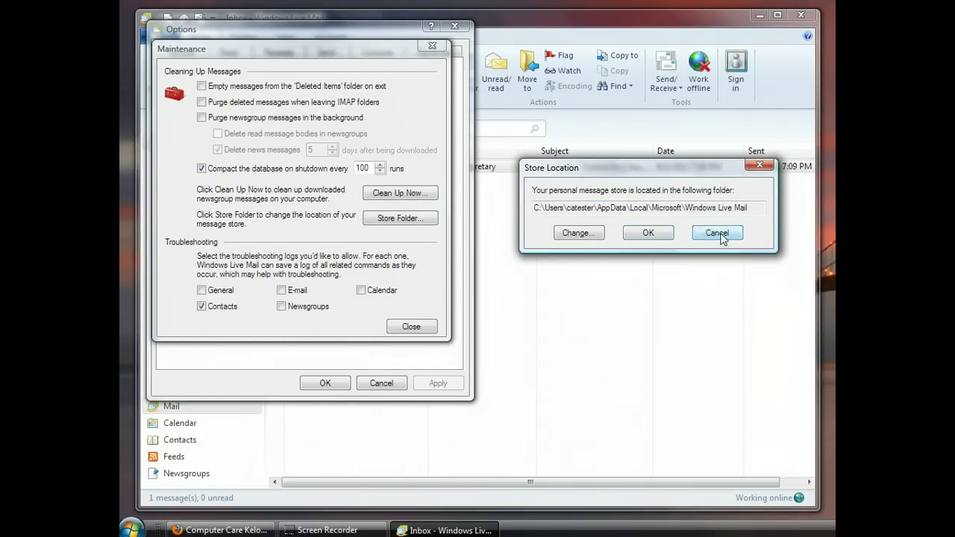
click(411, 326)
click(380, 383)
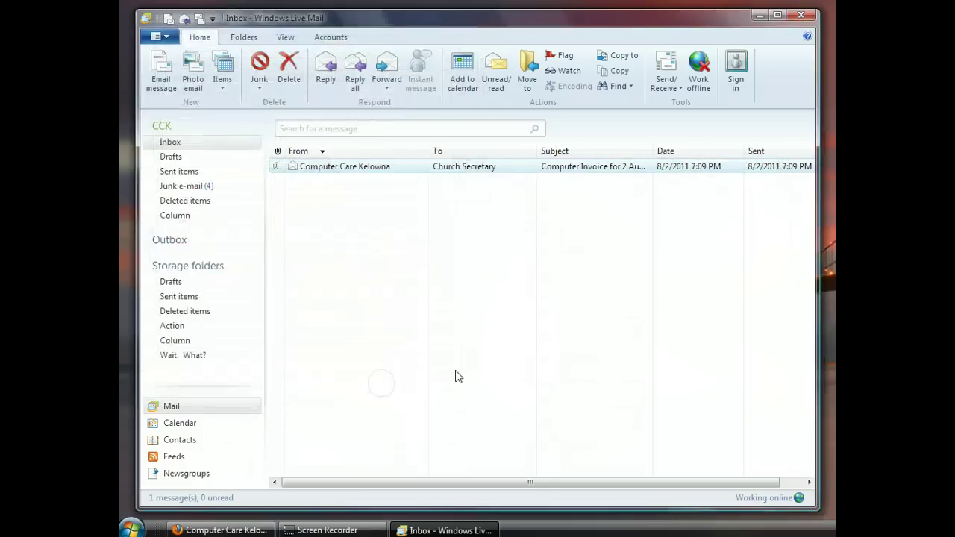
click(147, 20)
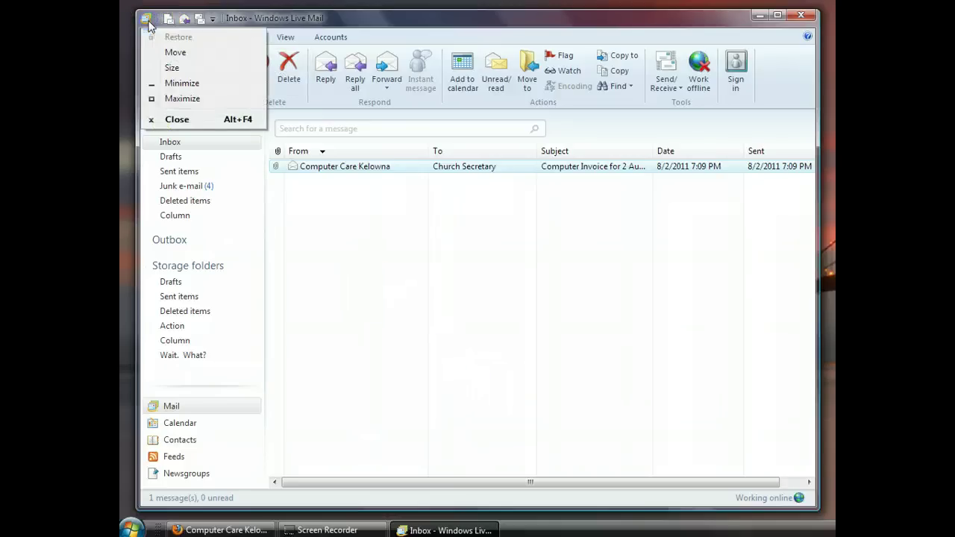
click(180, 120)
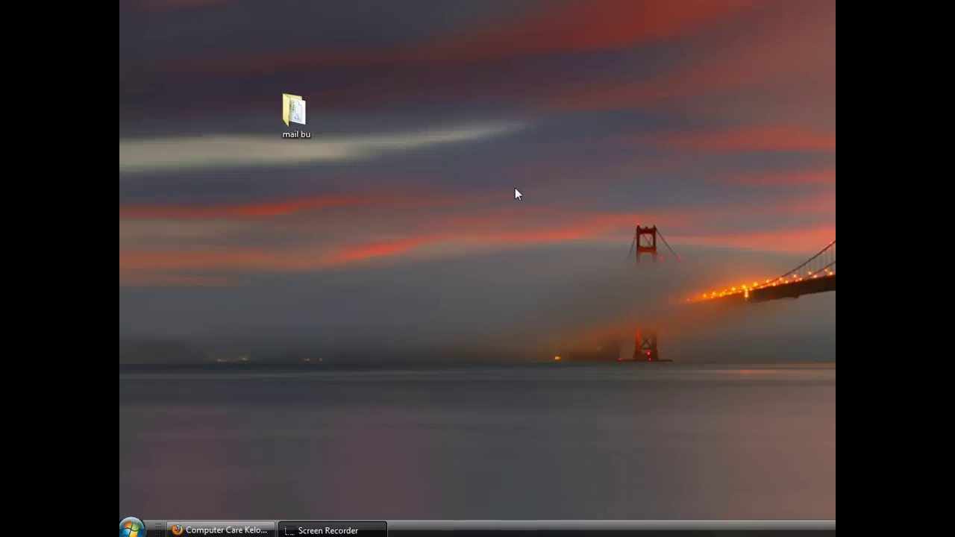
- Paste the store path into Start Search and open the Windows Live Mail store folder
click(132, 528)
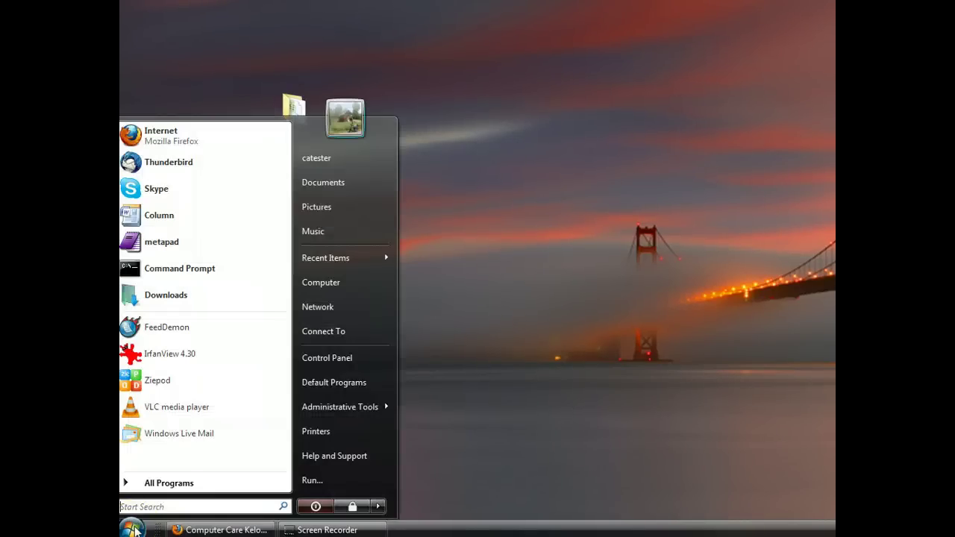
click(165, 506)
key(ctrl+v)
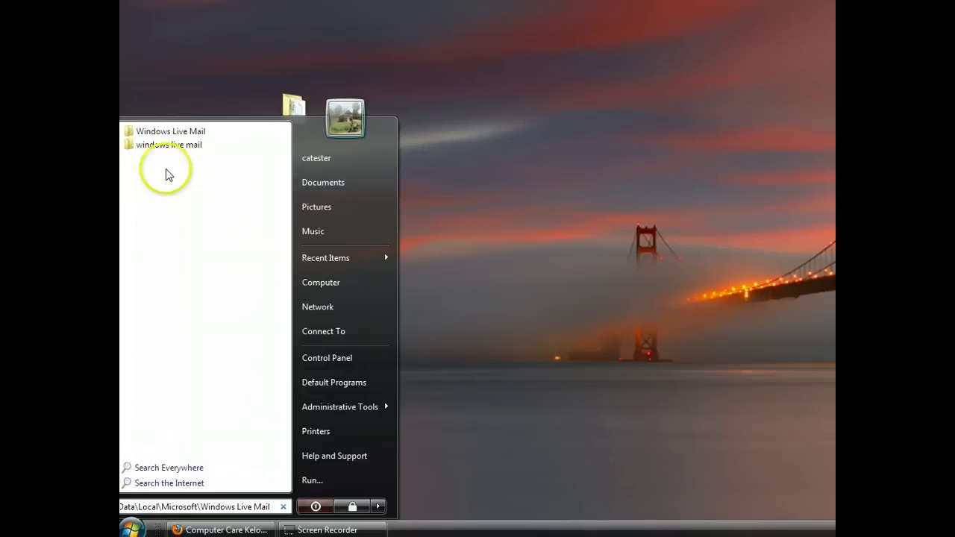
click(177, 132)
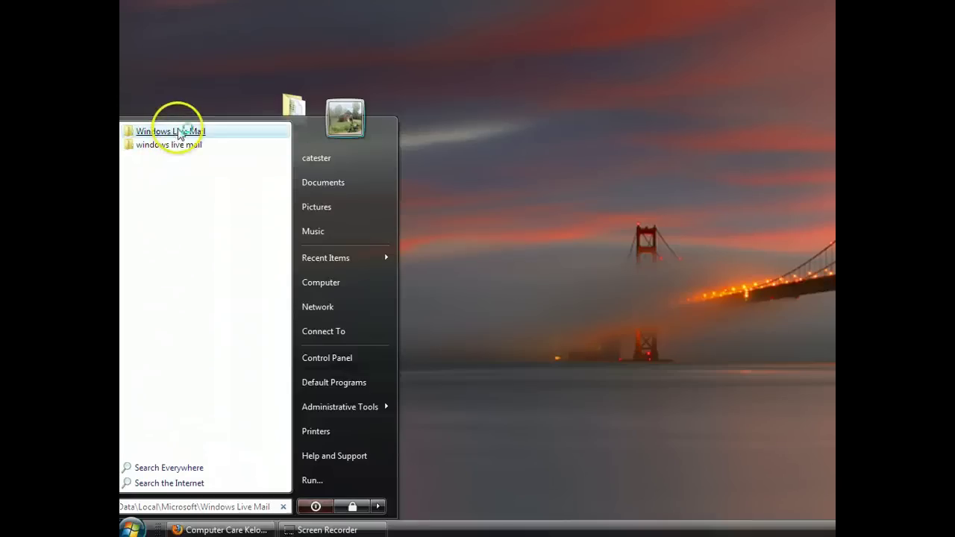
drag(350, 0, 380, 38)
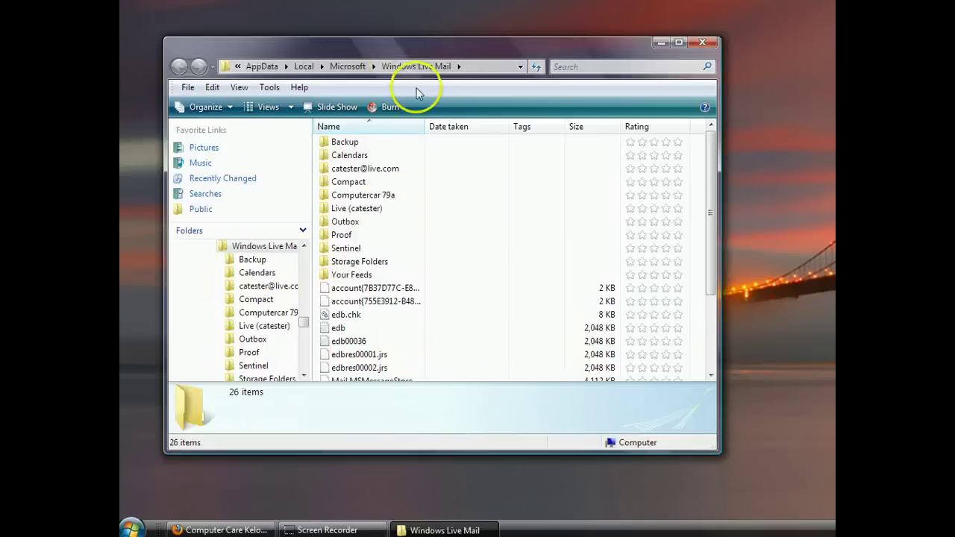
- Go up to the Microsoft folder and copy the Windows Live Mail folder
drag(713, 146, 689, 134)
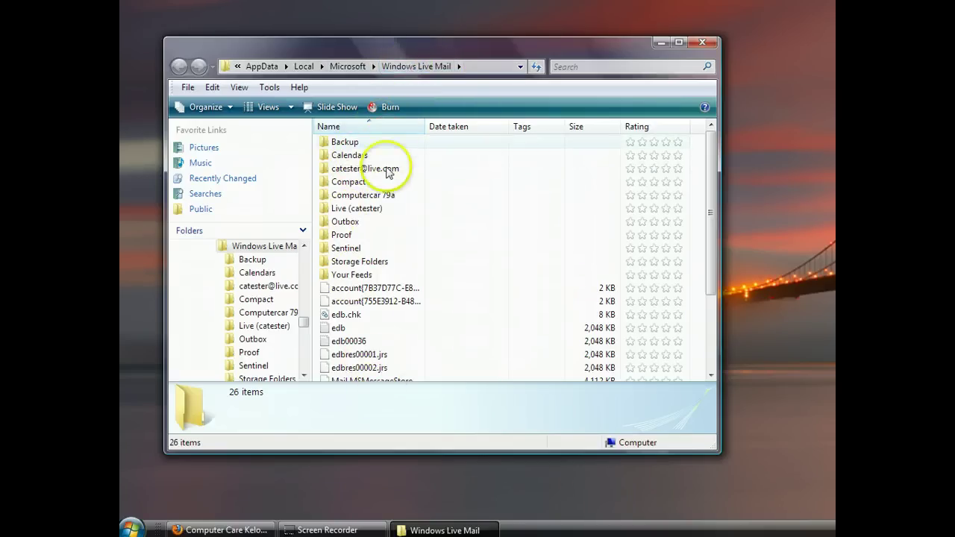
click(349, 67)
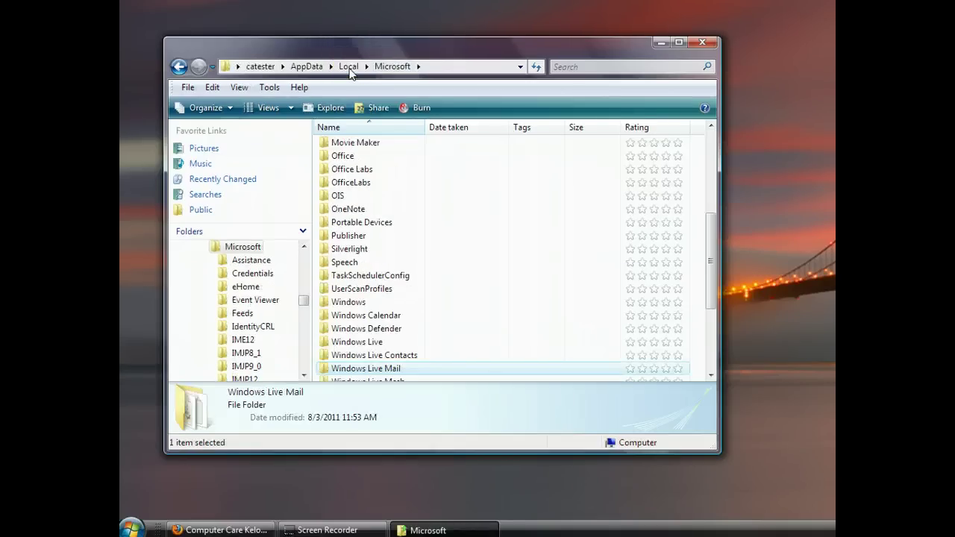
mouse_move(381, 370)
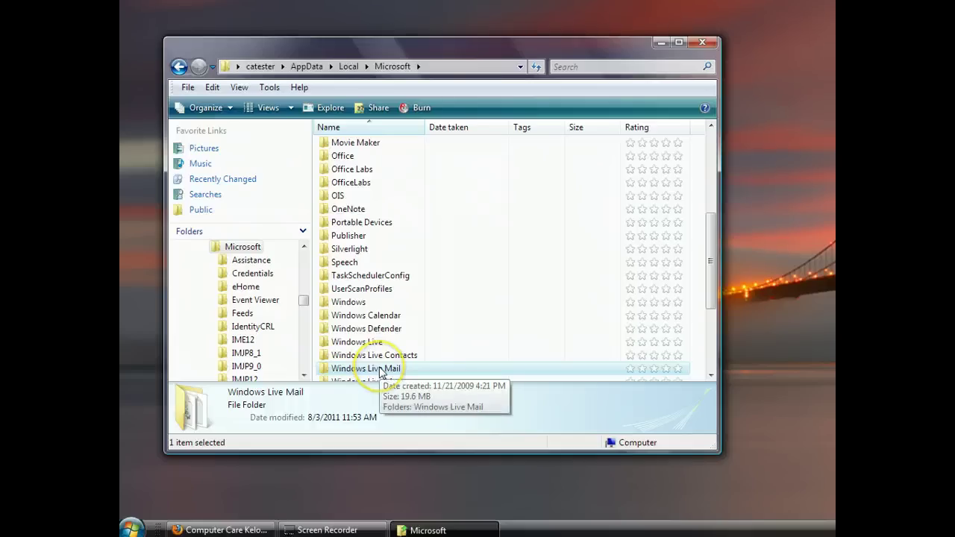
right_click(382, 373)
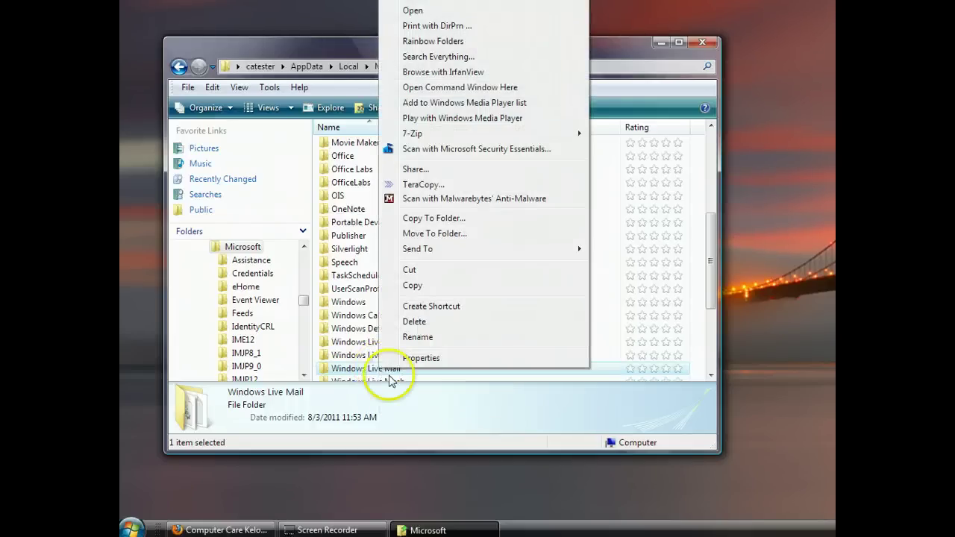
click(413, 286)
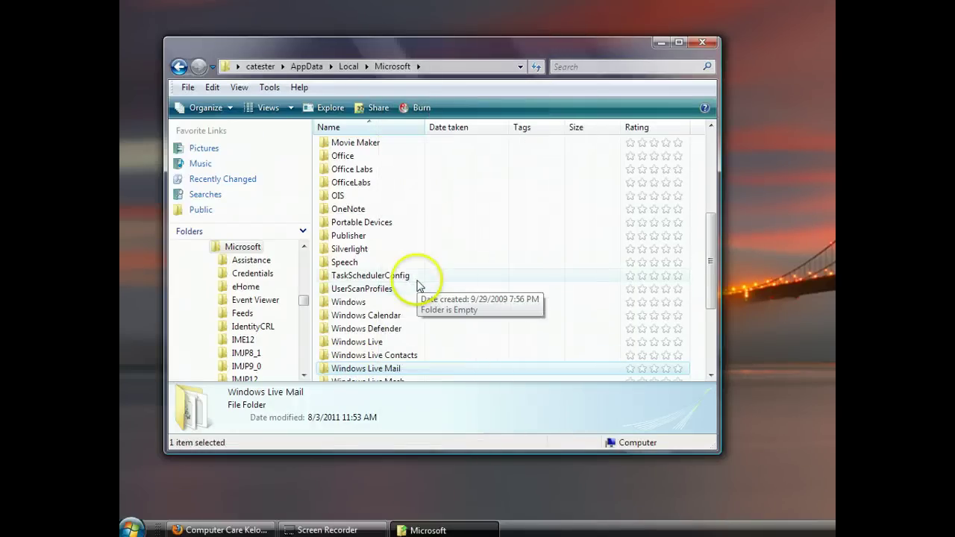
- Paste the copied Windows Live Mail folder into the desktop mail bu folder beside contacts bu
click(657, 43)
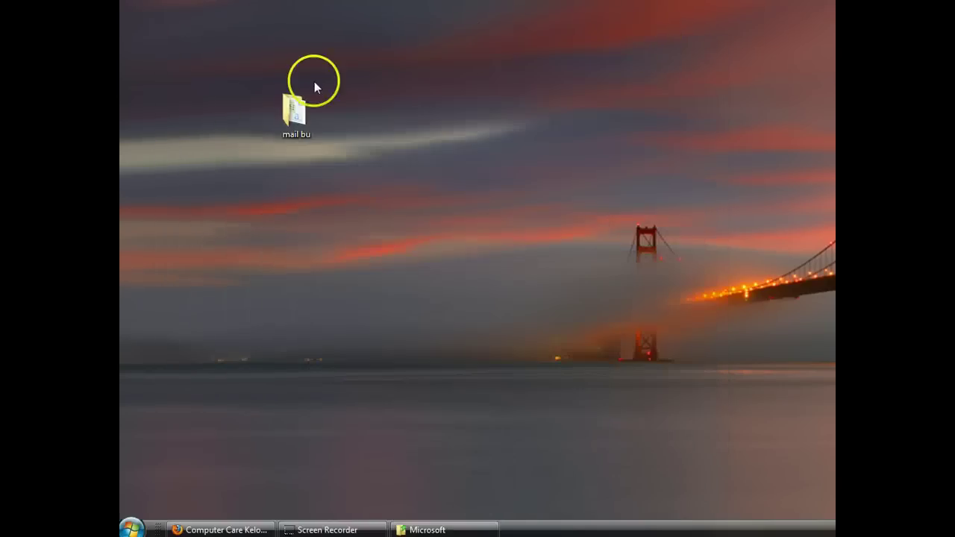
double_click(293, 112)
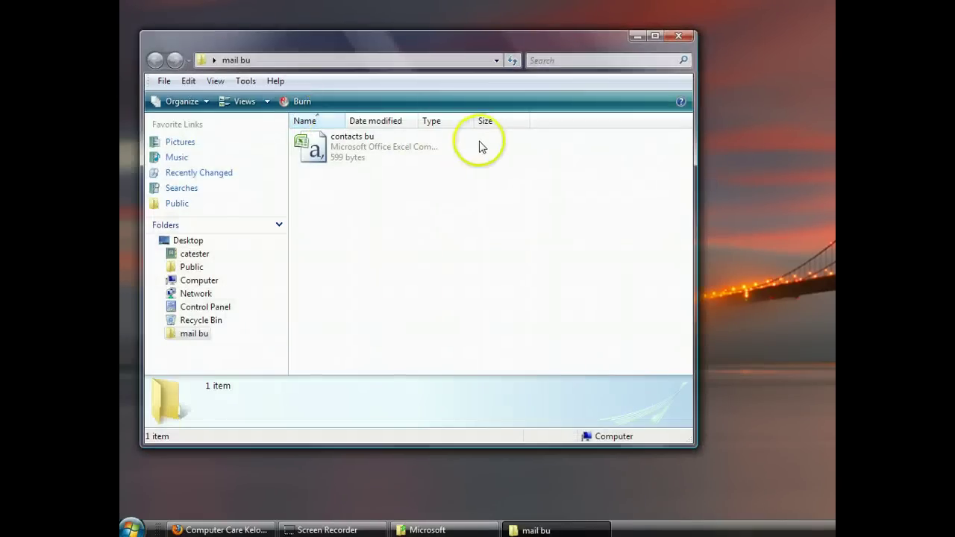
right_click(382, 223)
click(428, 356)
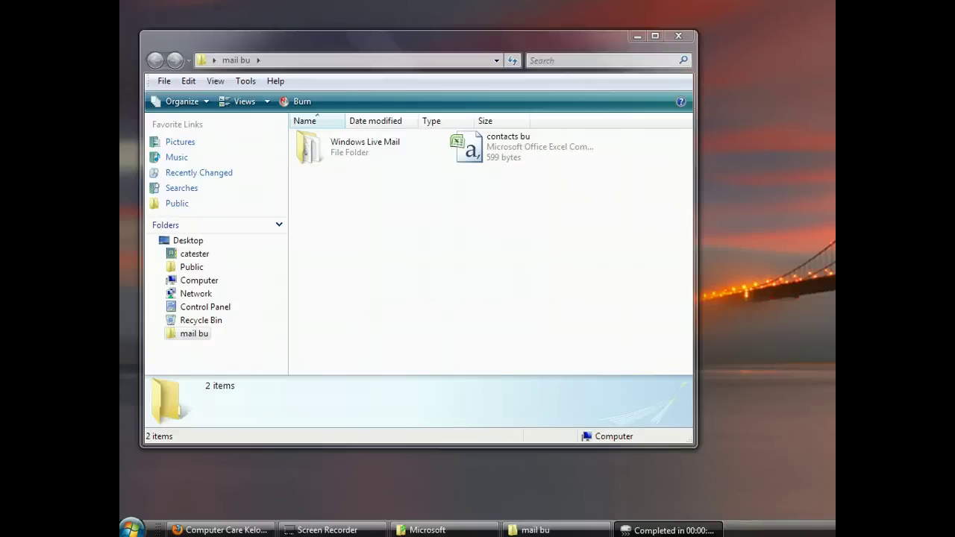
- Look through the copied Windows Live Mail folder's contents, then close the mail bu window
double_click(327, 147)
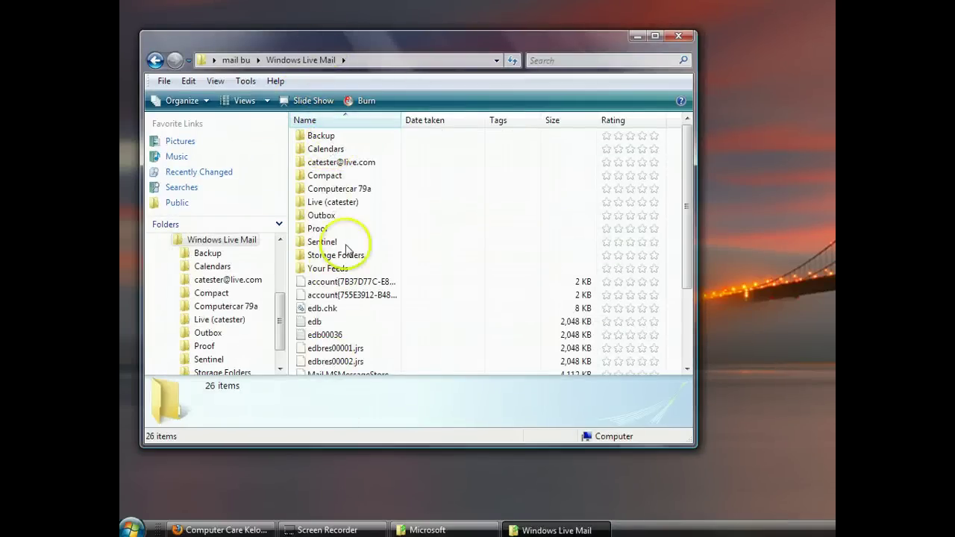
drag(687, 132, 687, 106)
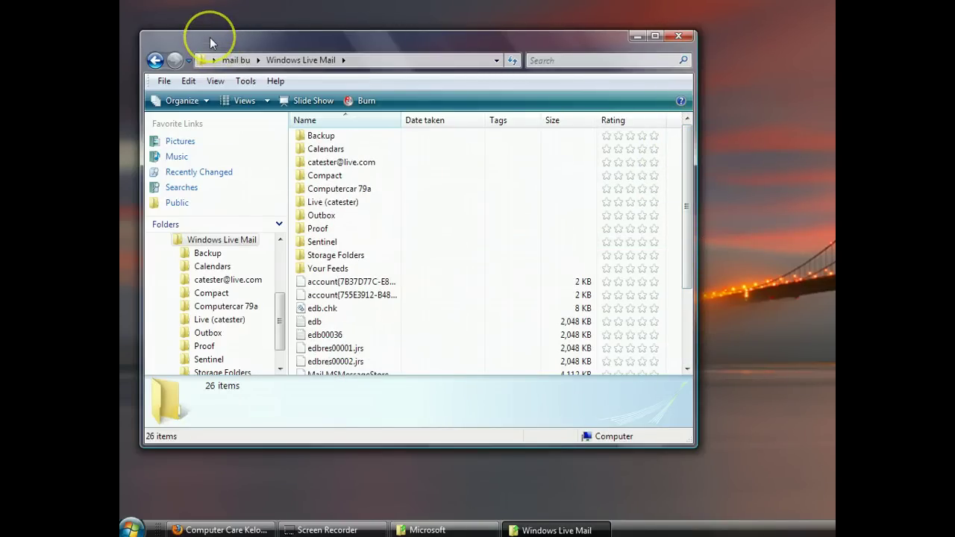
click(155, 60)
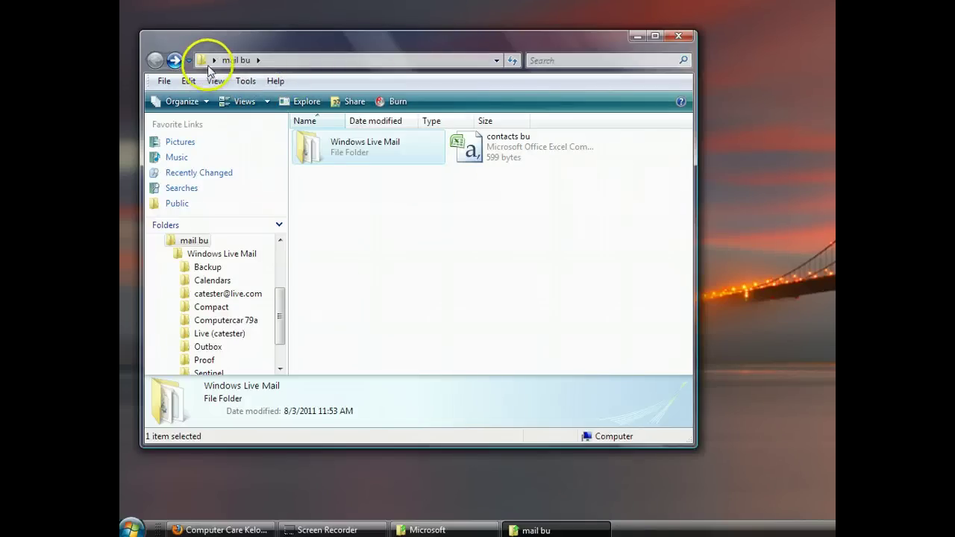
click(679, 36)
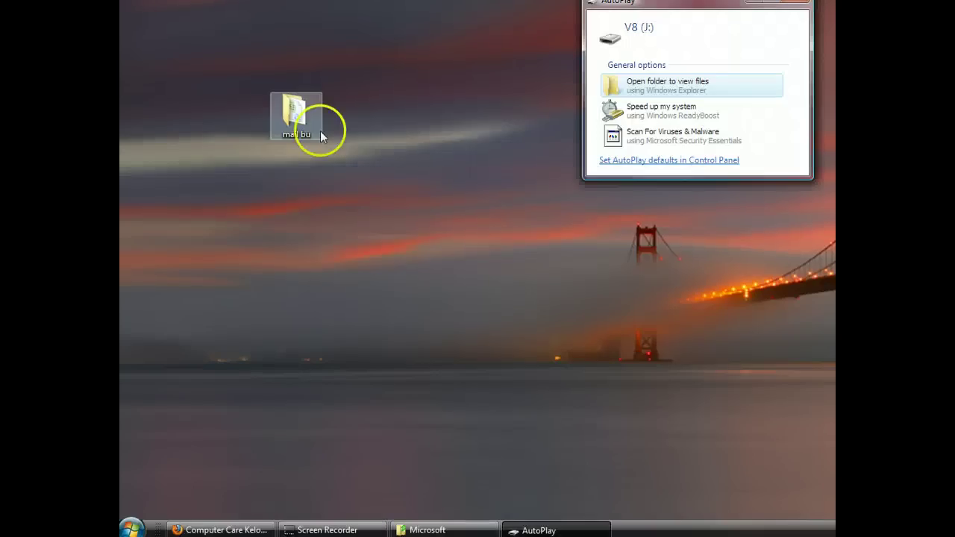
- Open the V8 (J:) drive window and copy the desktop mail bu folder onto it with TeraCopy
click(671, 84)
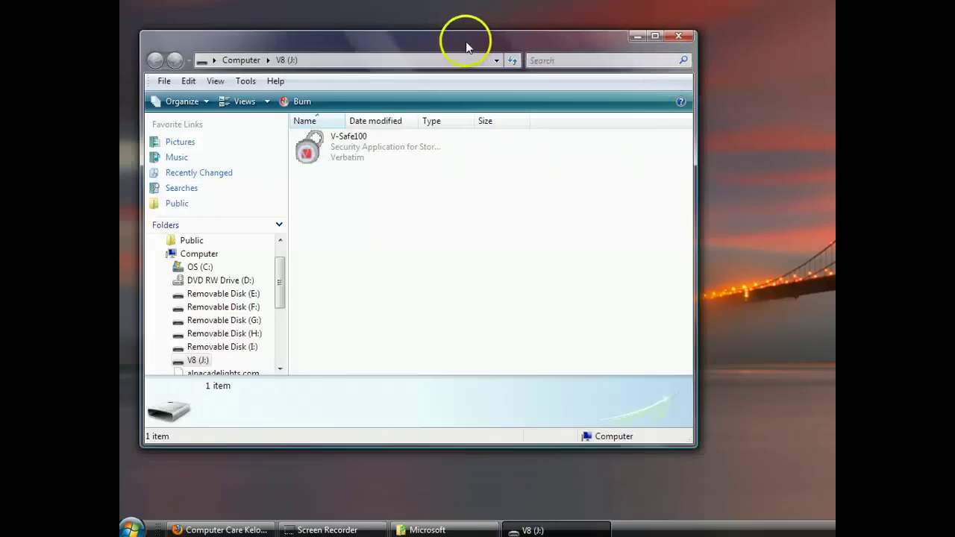
drag(429, 52, 544, 74)
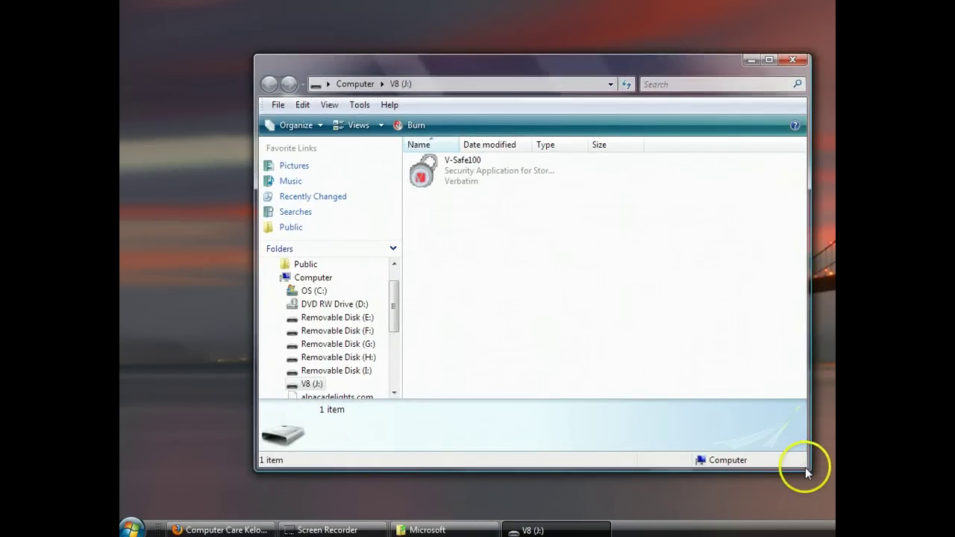
drag(804, 463, 712, 357)
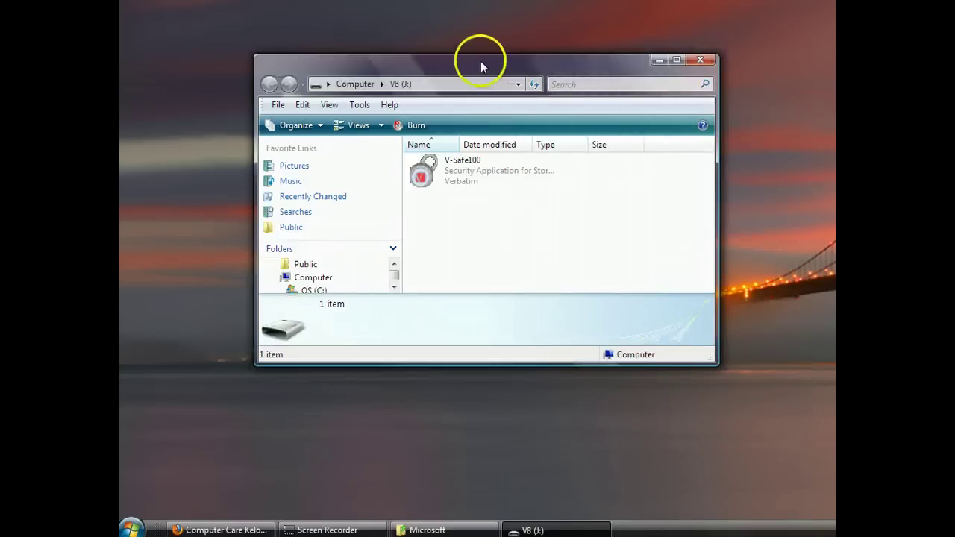
drag(478, 61, 544, 141)
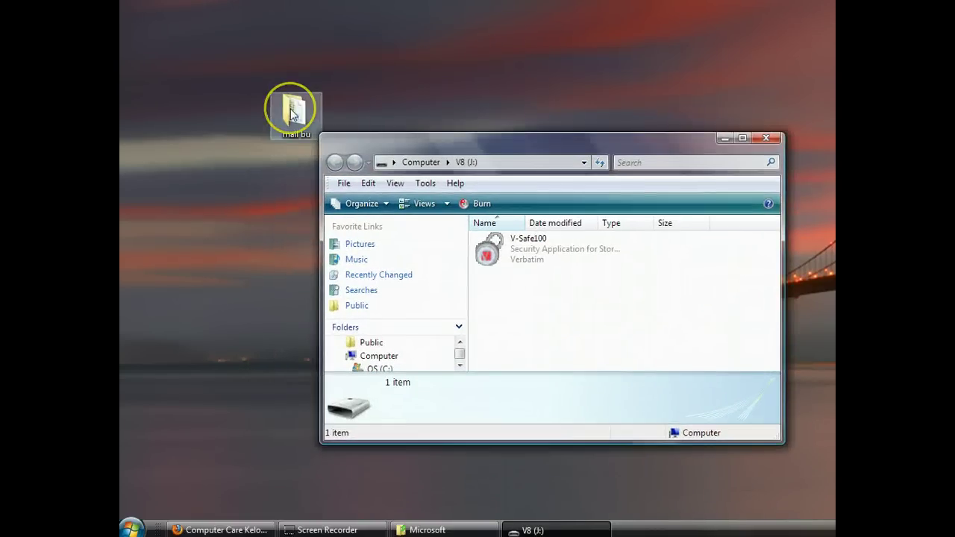
drag(293, 113, 541, 307)
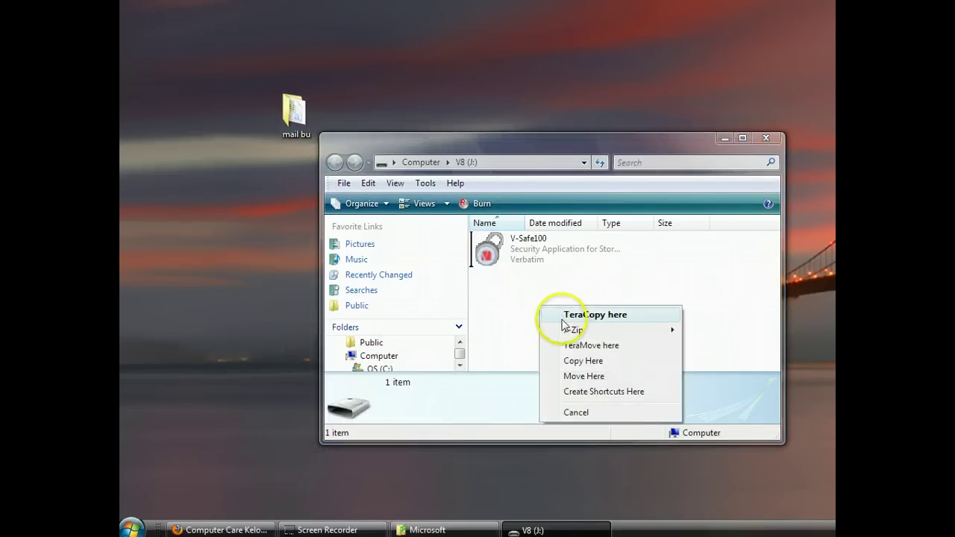
click(577, 315)
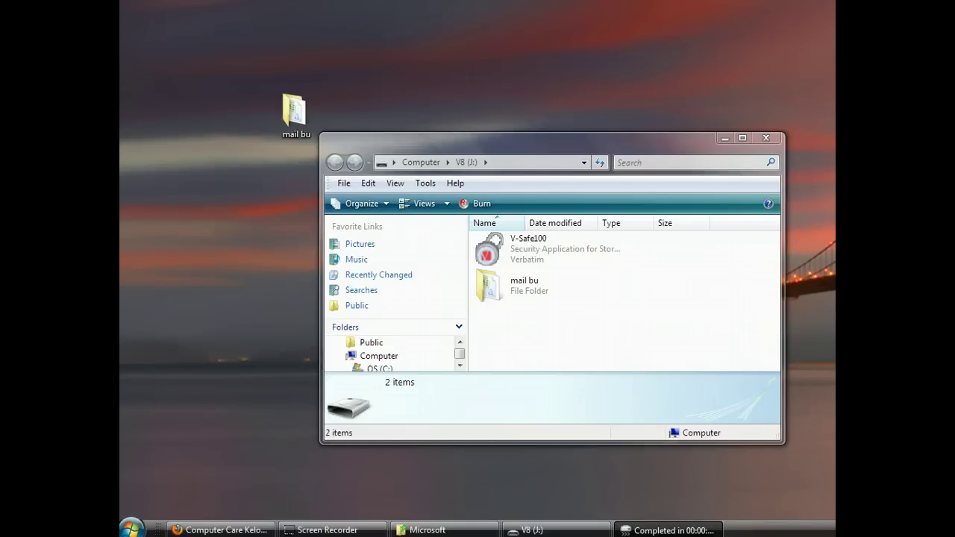
- Verify mail bu on V8 (J:) contains Windows Live Mail, then return to the drive root and close it
click(521, 291)
double_click(521, 291)
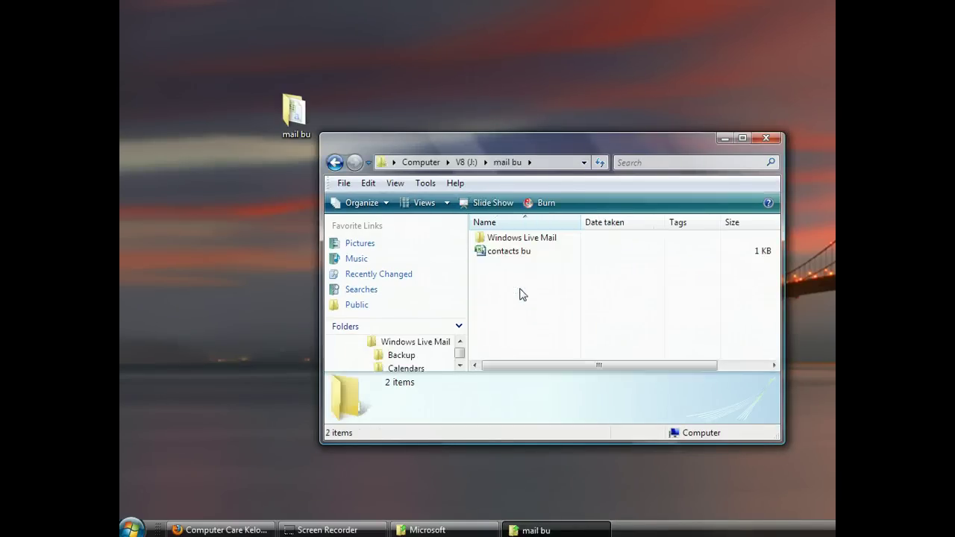
double_click(514, 239)
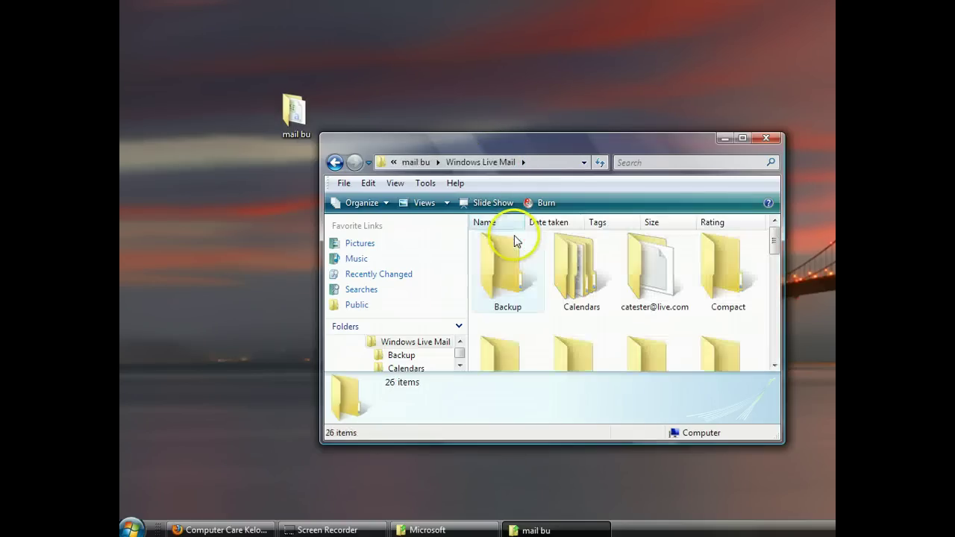
click(393, 163)
click(400, 178)
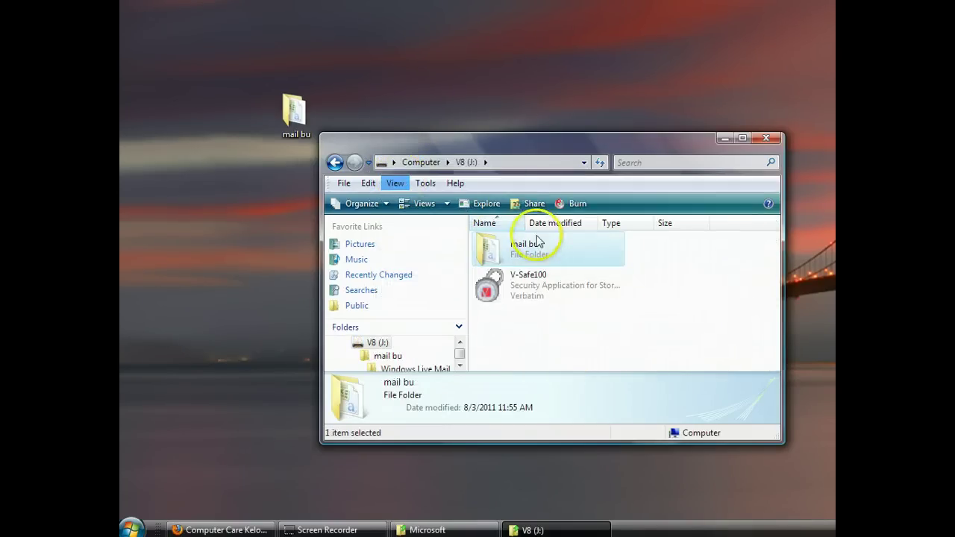
click(771, 139)
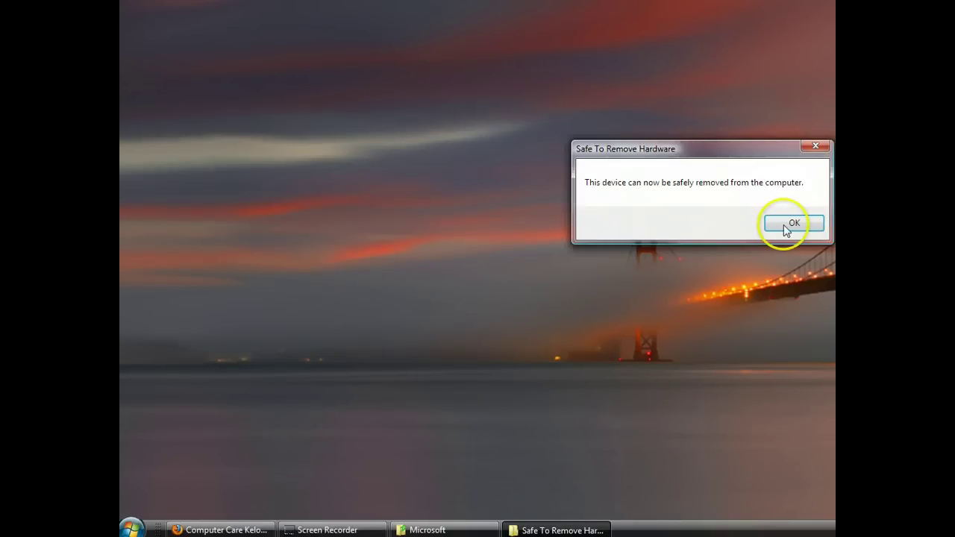
- Dismiss the Safe To Remove Hardware notice and switch back to the Computer Care Kelowna page in Firefox
click(782, 223)
click(211, 529)
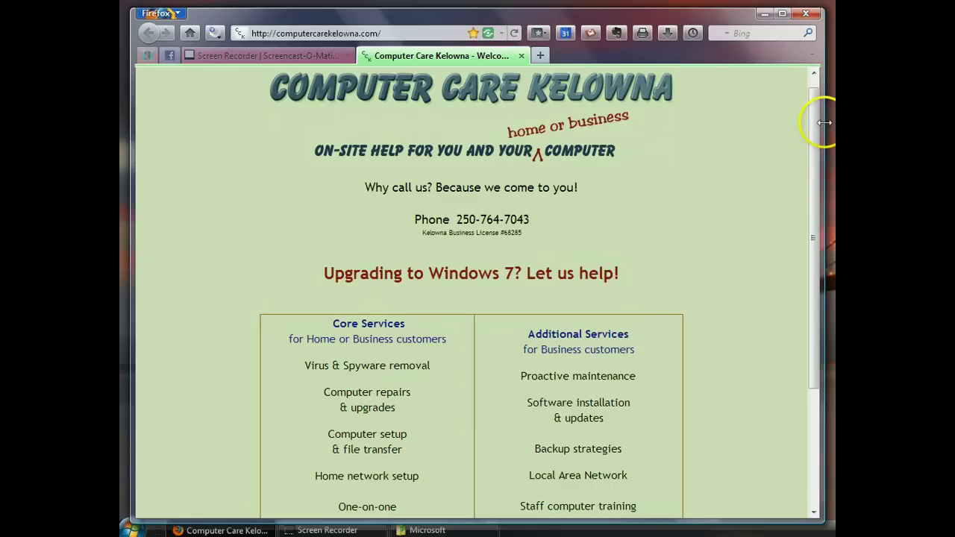
- Scroll down the Computer Care Kelowna homepage to show the Core and Additional Services table
drag(812, 130, 812, 257)
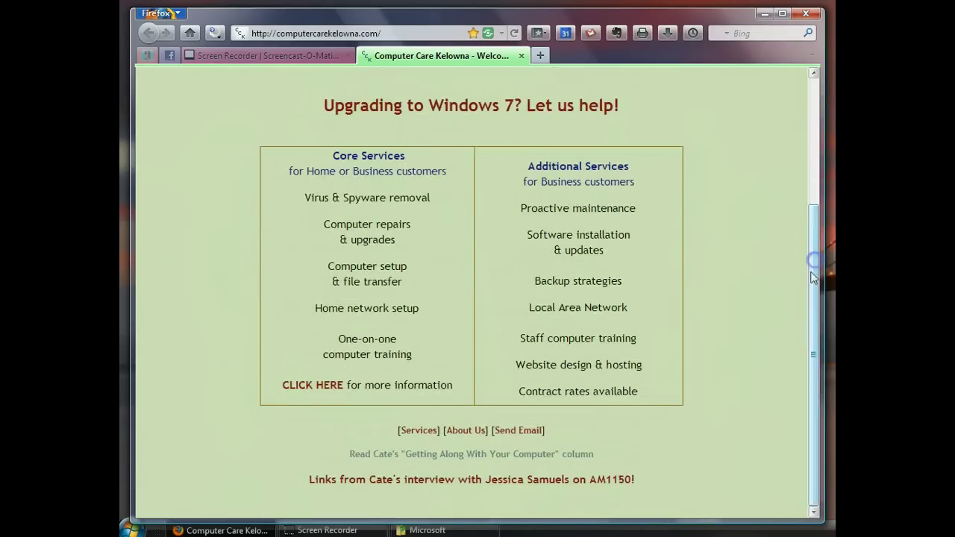